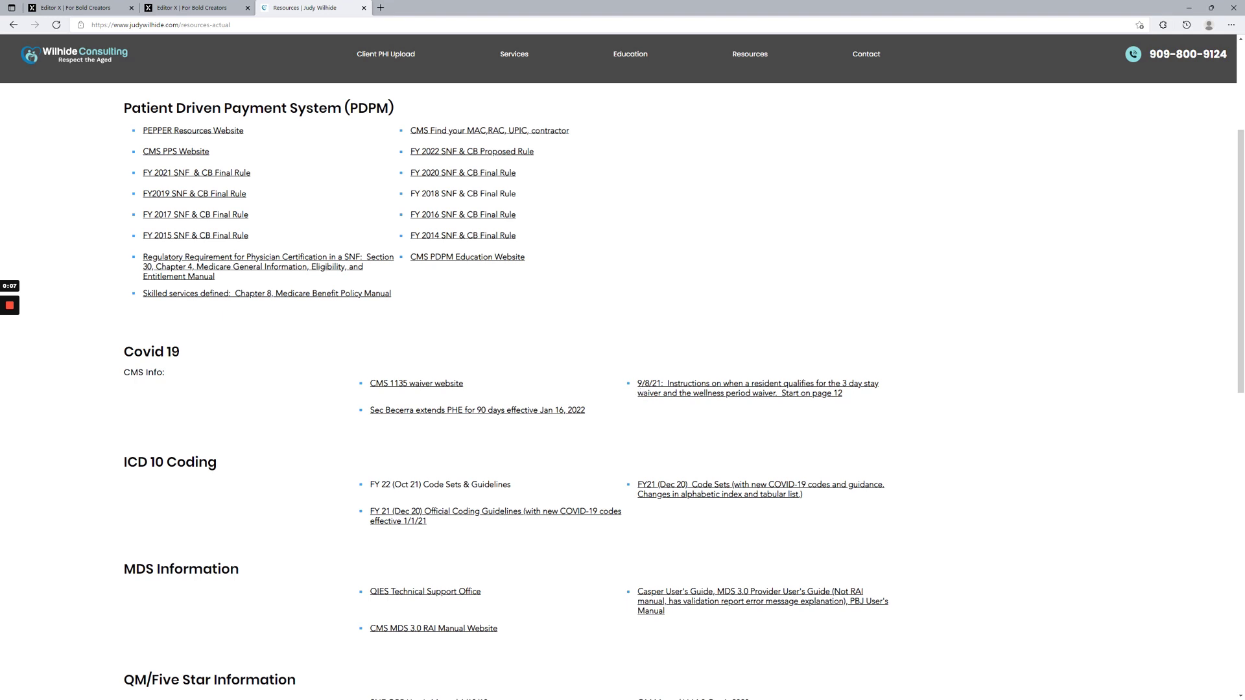
# Scroll through the Resources page's QM/Five Star Information links
pyautogui.scroll(3, 662, 346)
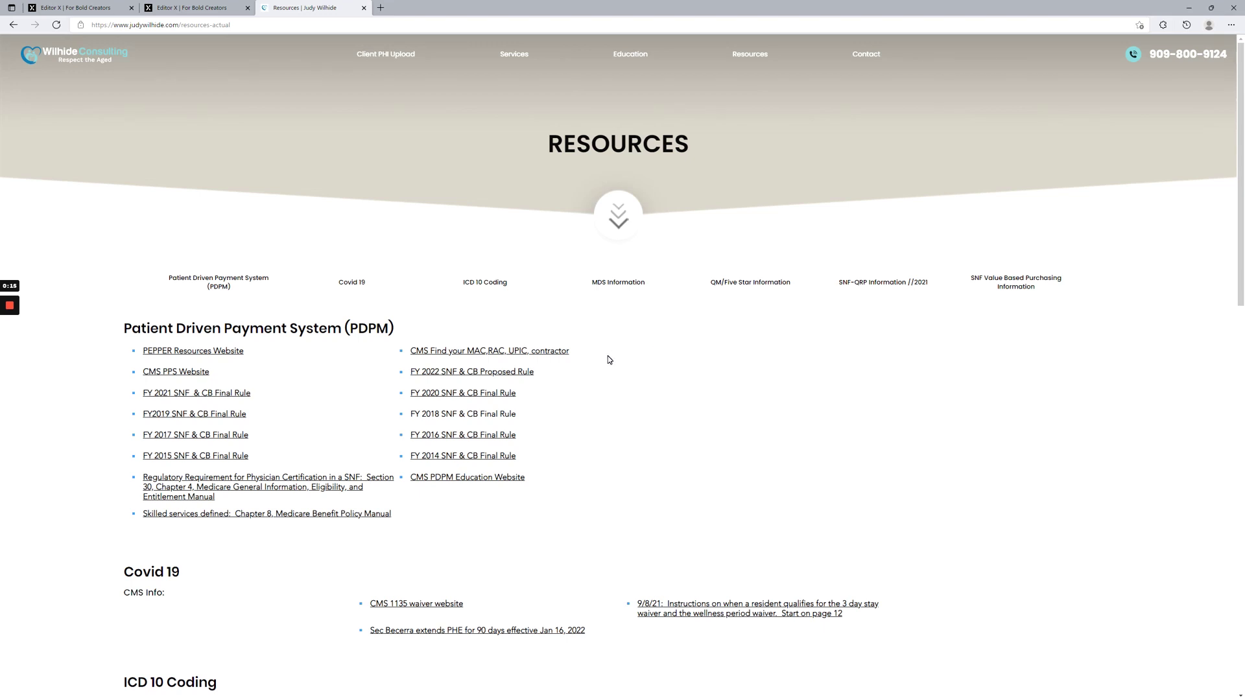
pyautogui.scroll(-1, 608, 359)
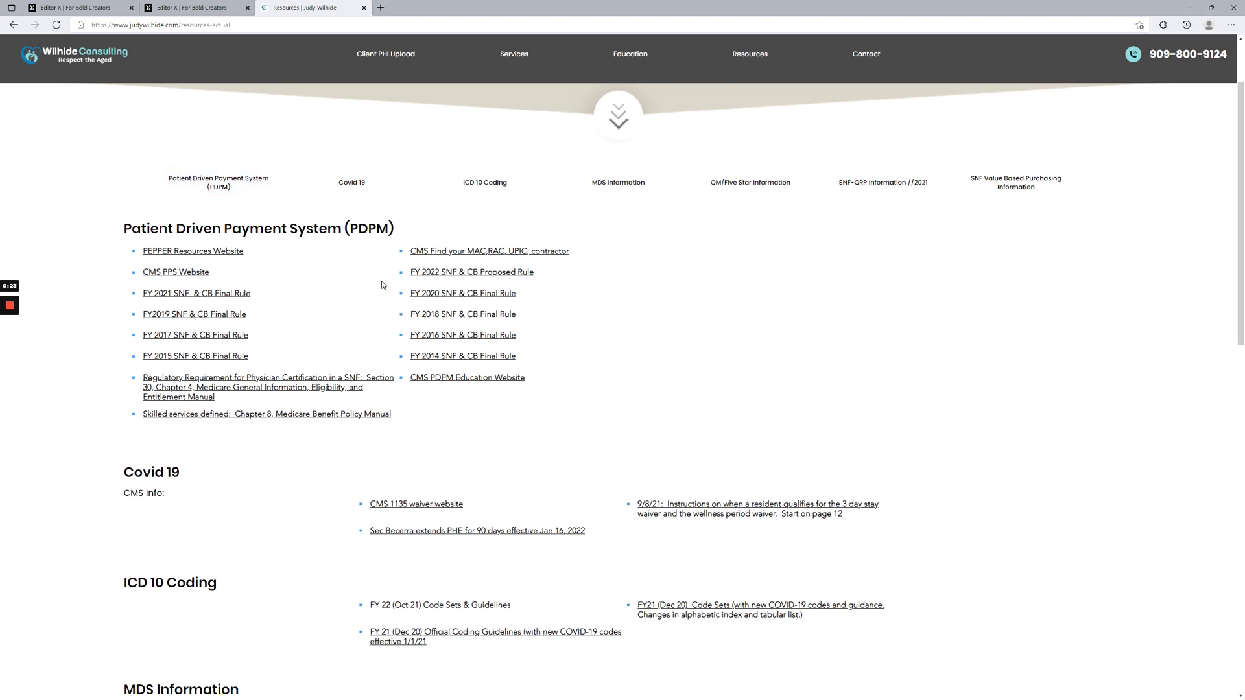
pyautogui.scroll(-3, 382, 285)
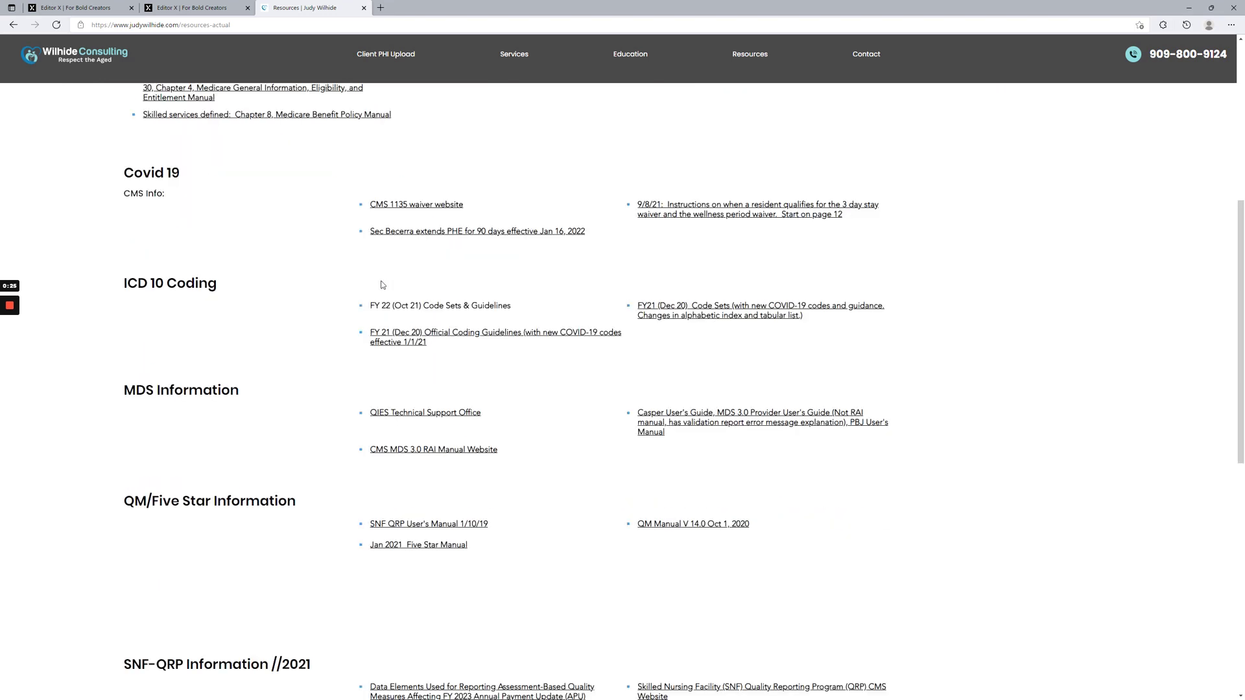
pyautogui.scroll(3, 395, 266)
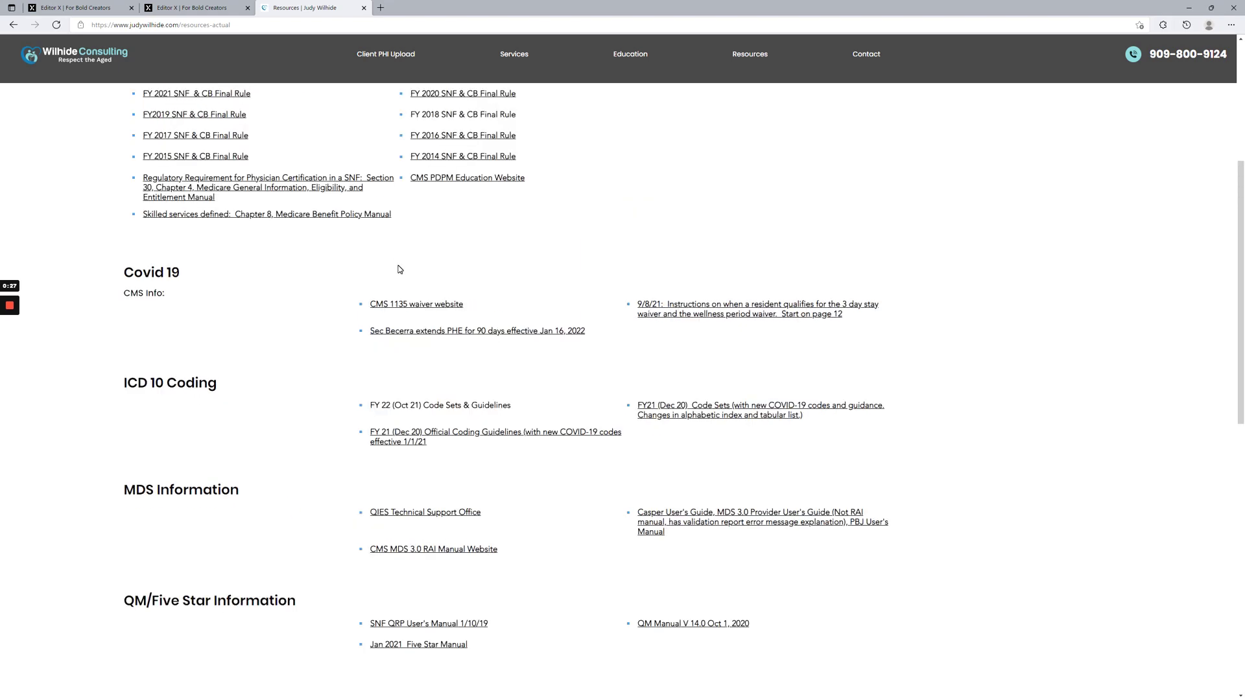
pyautogui.scroll(-7, 467, 380)
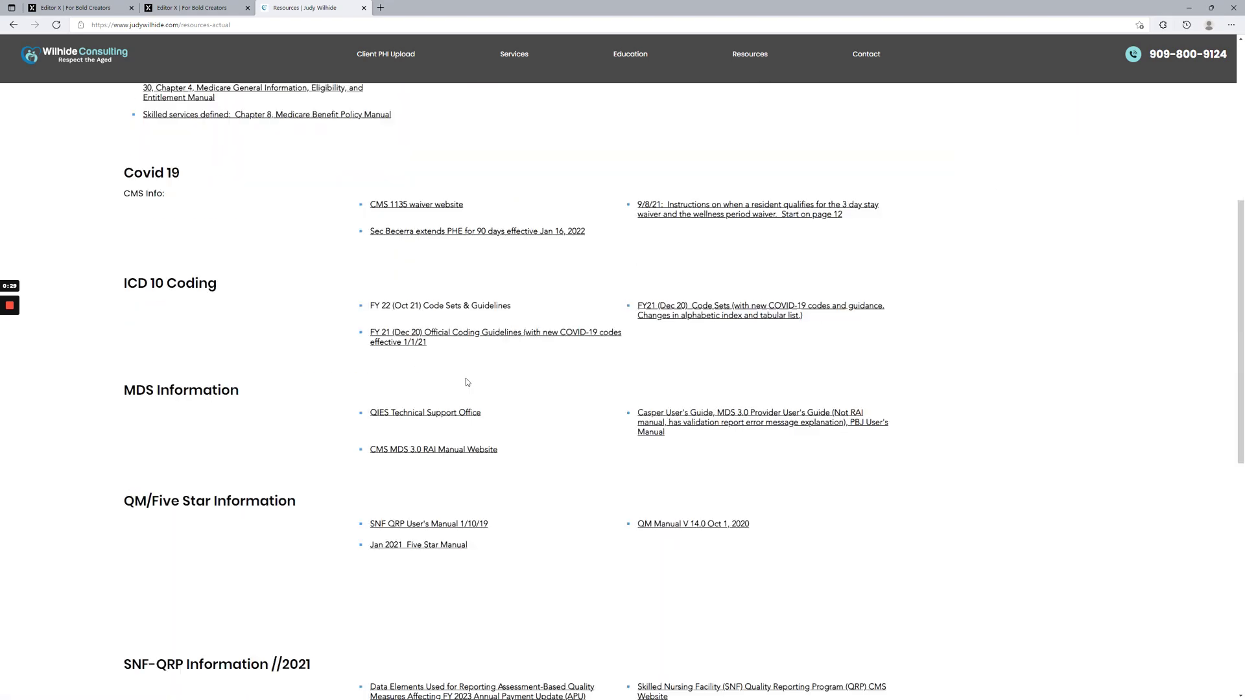
pyautogui.scroll(6, 467, 379)
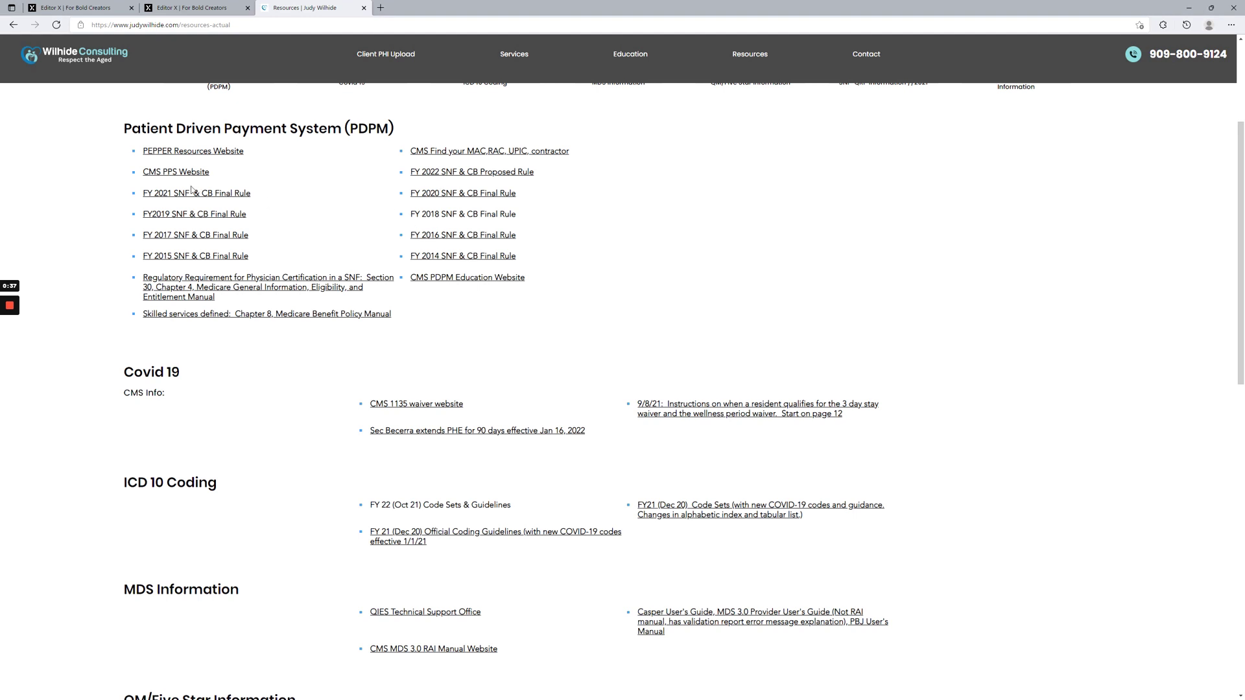
# Restore the Edge window to a smaller size, then maximize it again
pyautogui.doubleClick(418, 14)
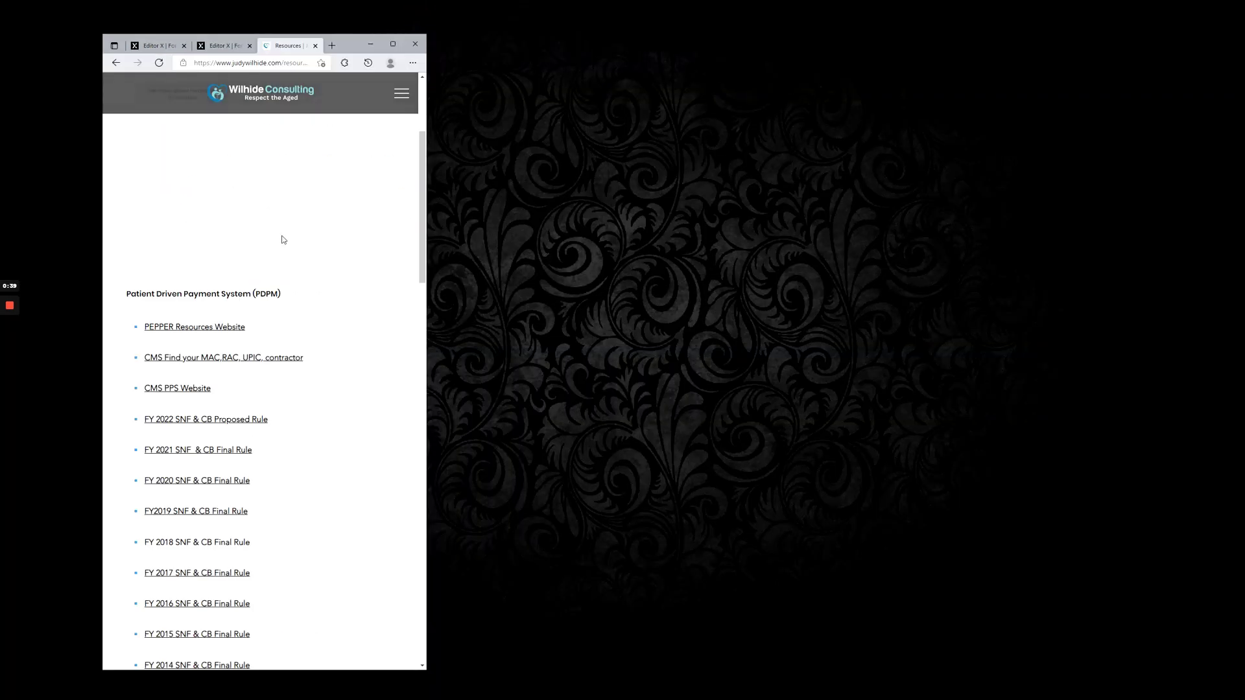
pyautogui.scroll(-1, 257, 272)
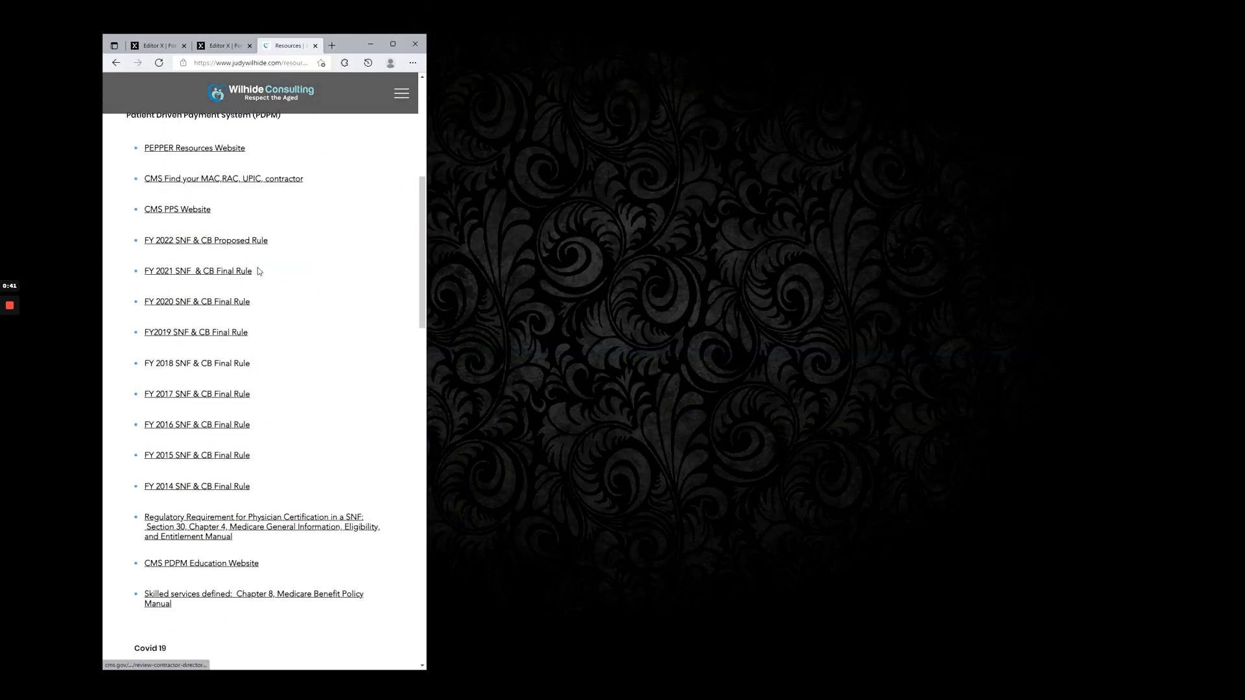
pyautogui.click(391, 47)
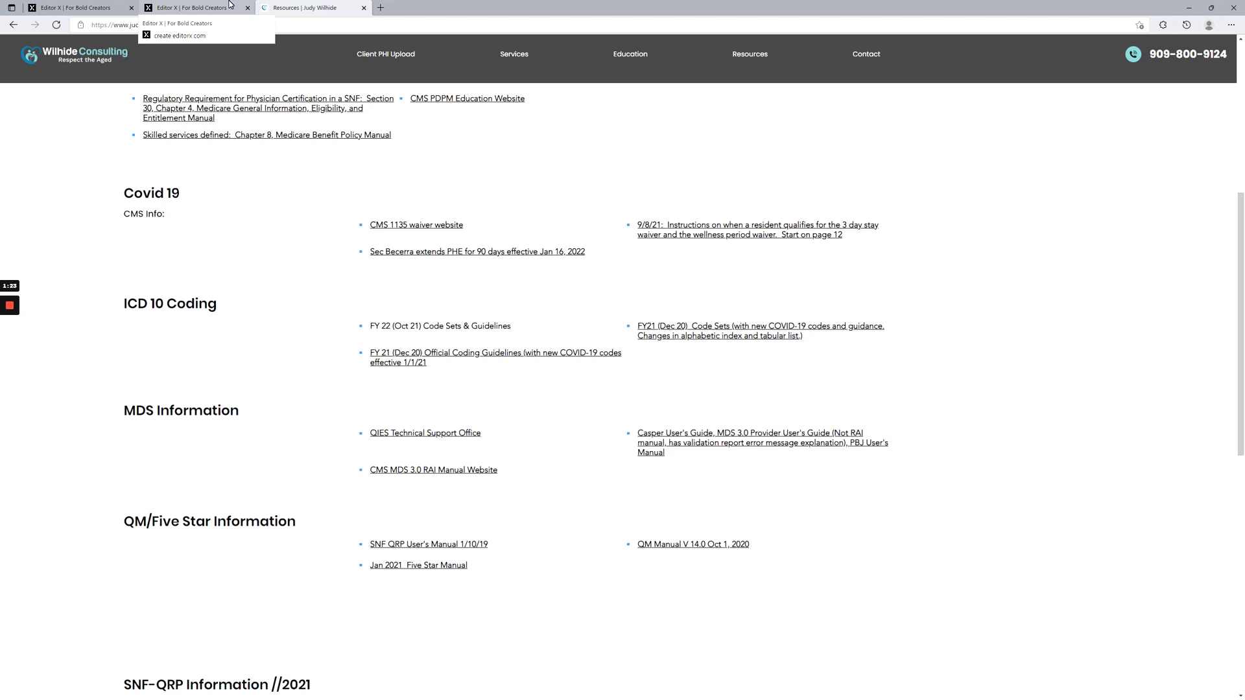
# Switch to the BizLadder Editor X tab and open the Add Elements panel
pyautogui.click(229, 4)
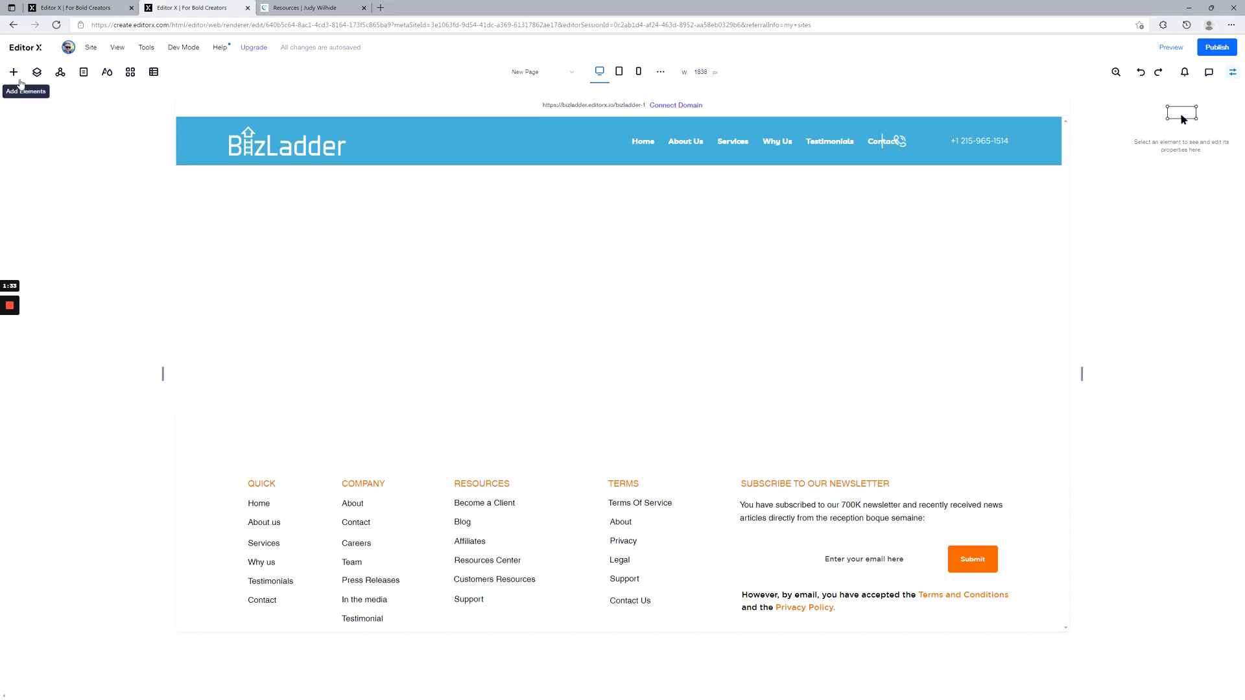
pyautogui.click(605, 293)
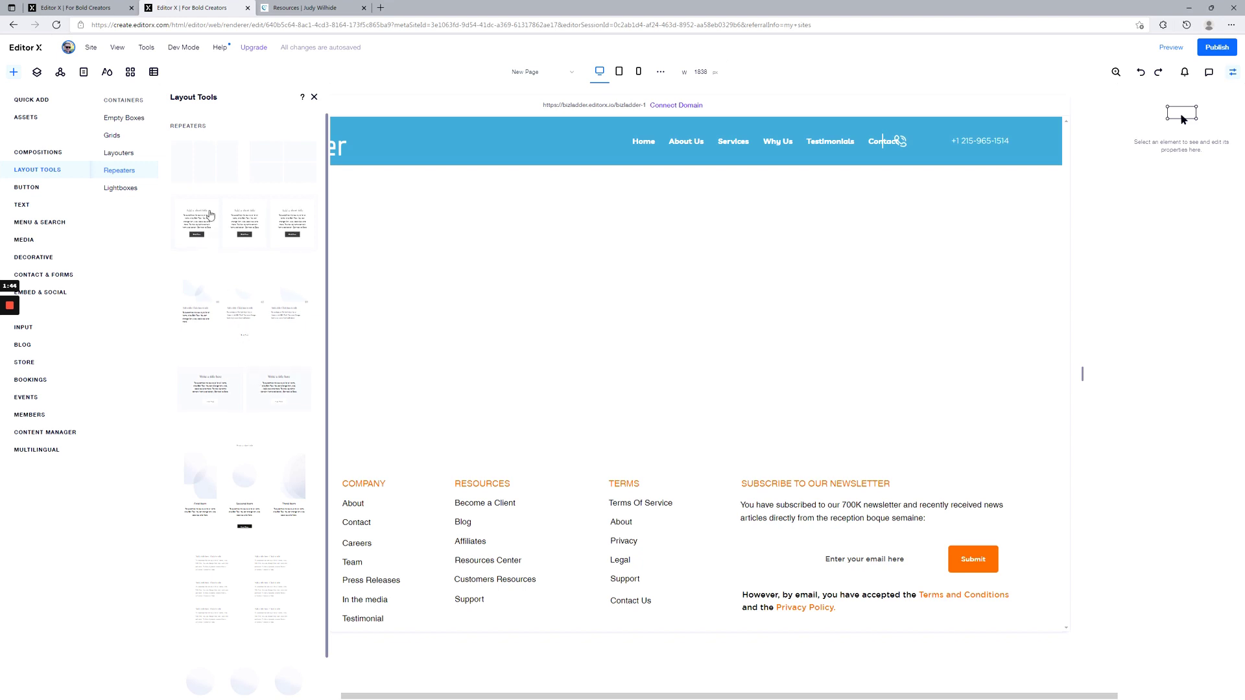
# Drop a repeater into the empty section, stretch it full width, and set it to List
pyautogui.moveTo(205, 172); pyautogui.dragTo(568, 269)
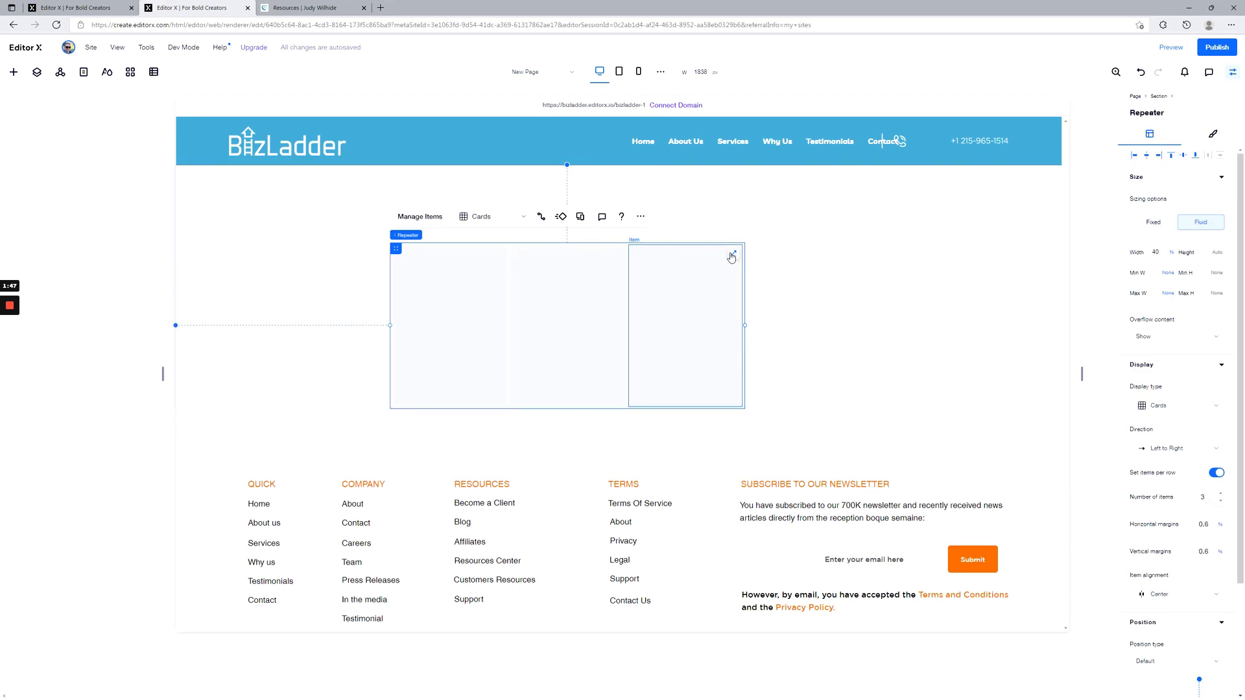
pyautogui.click(732, 254)
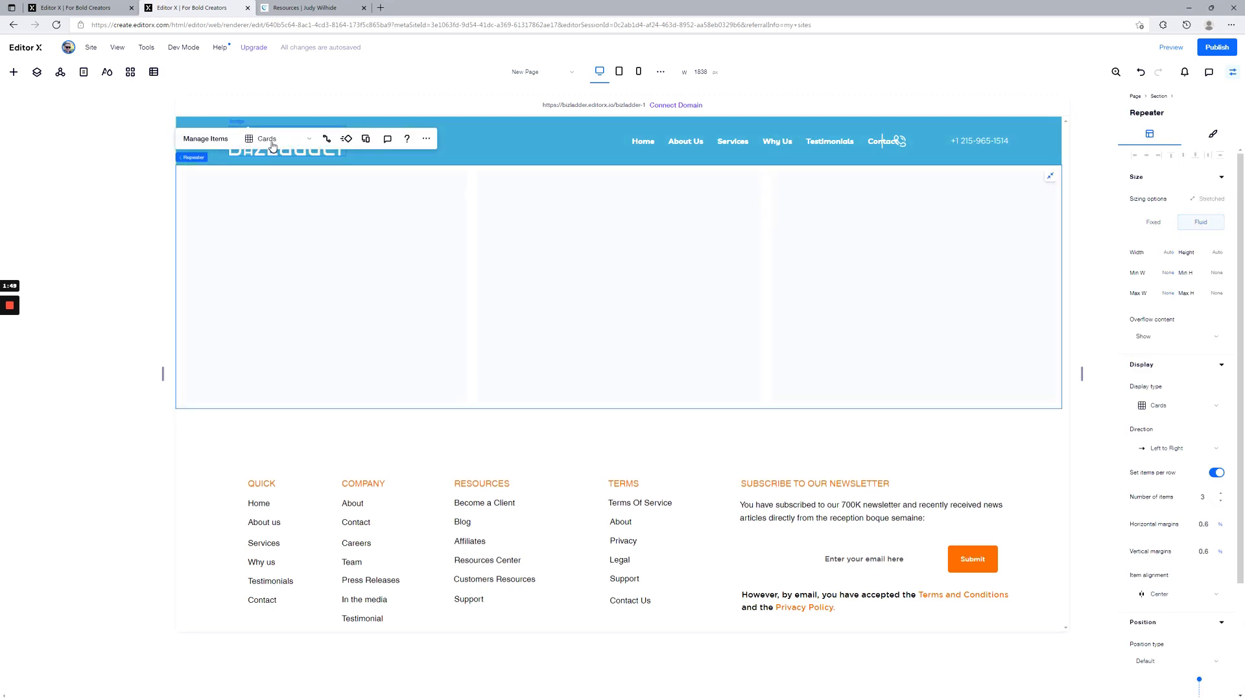
pyautogui.click(272, 145)
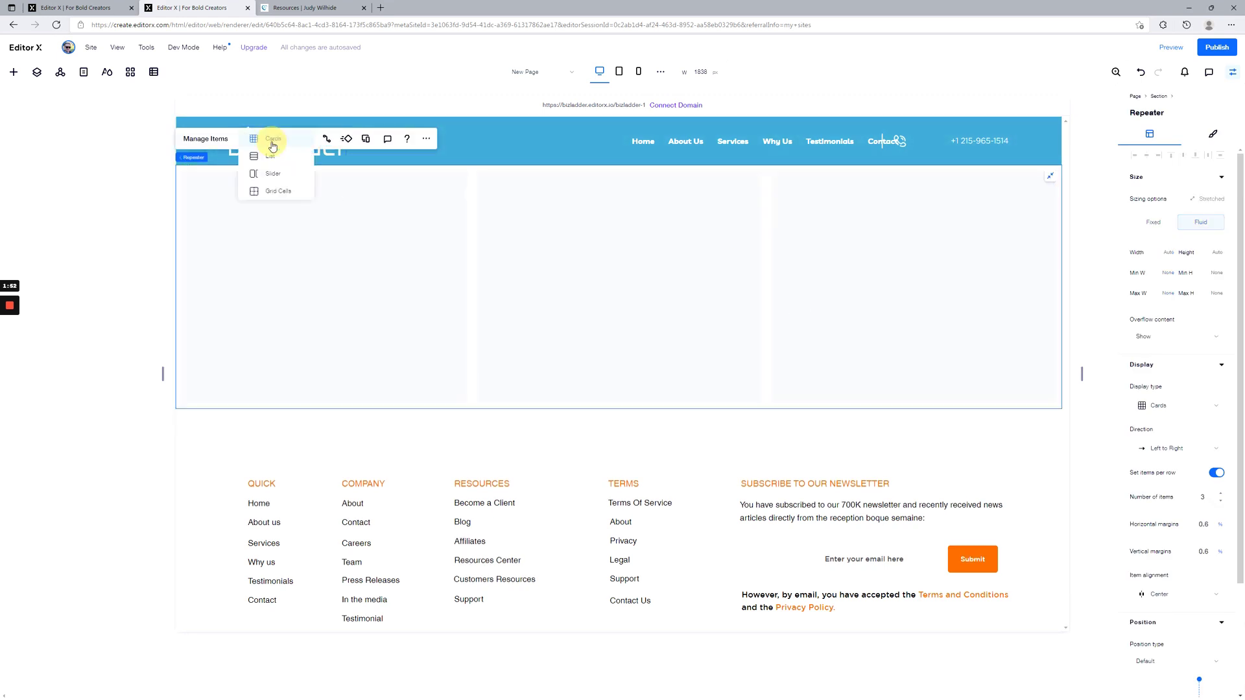
pyautogui.click(271, 156)
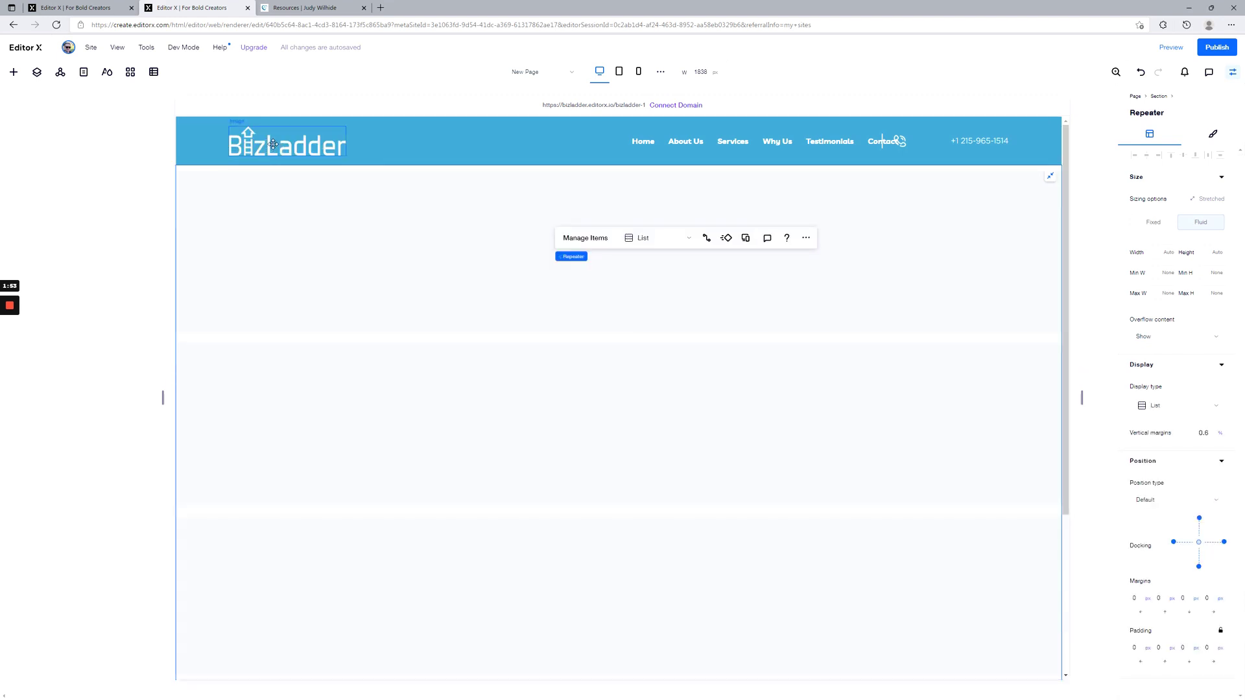
# Try the Slider and Grid Cells display types, return to List, and select the first item
pyautogui.click(656, 240)
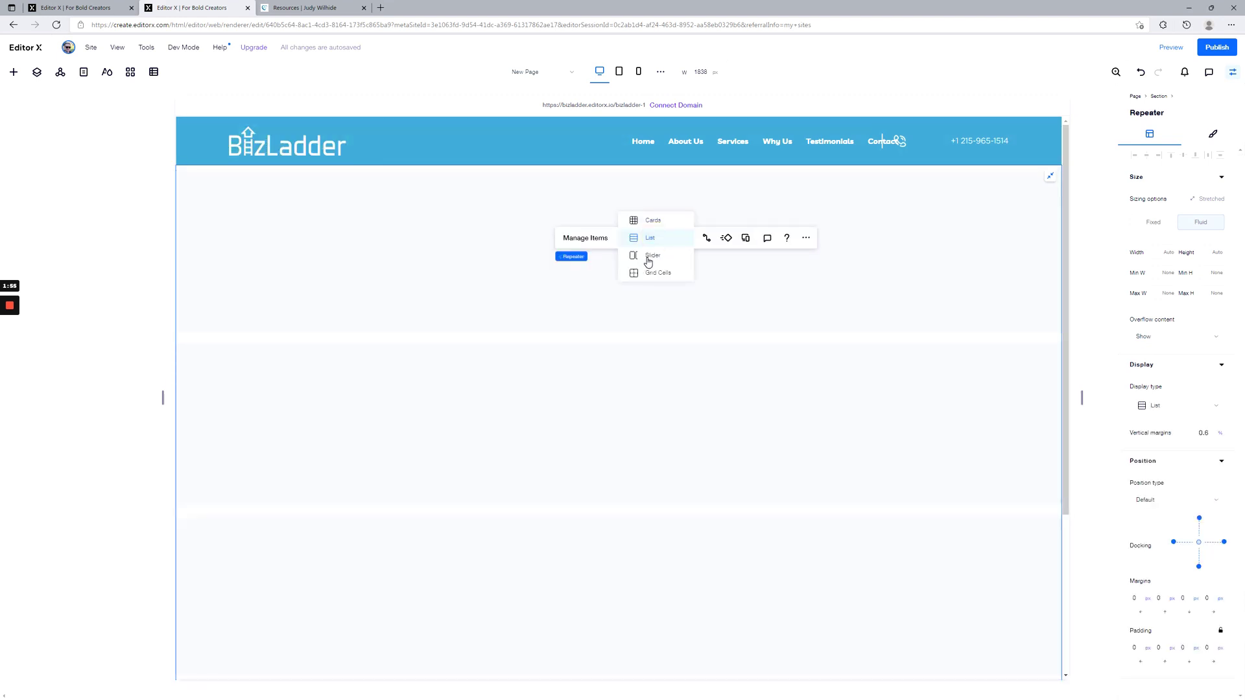
pyautogui.click(649, 260)
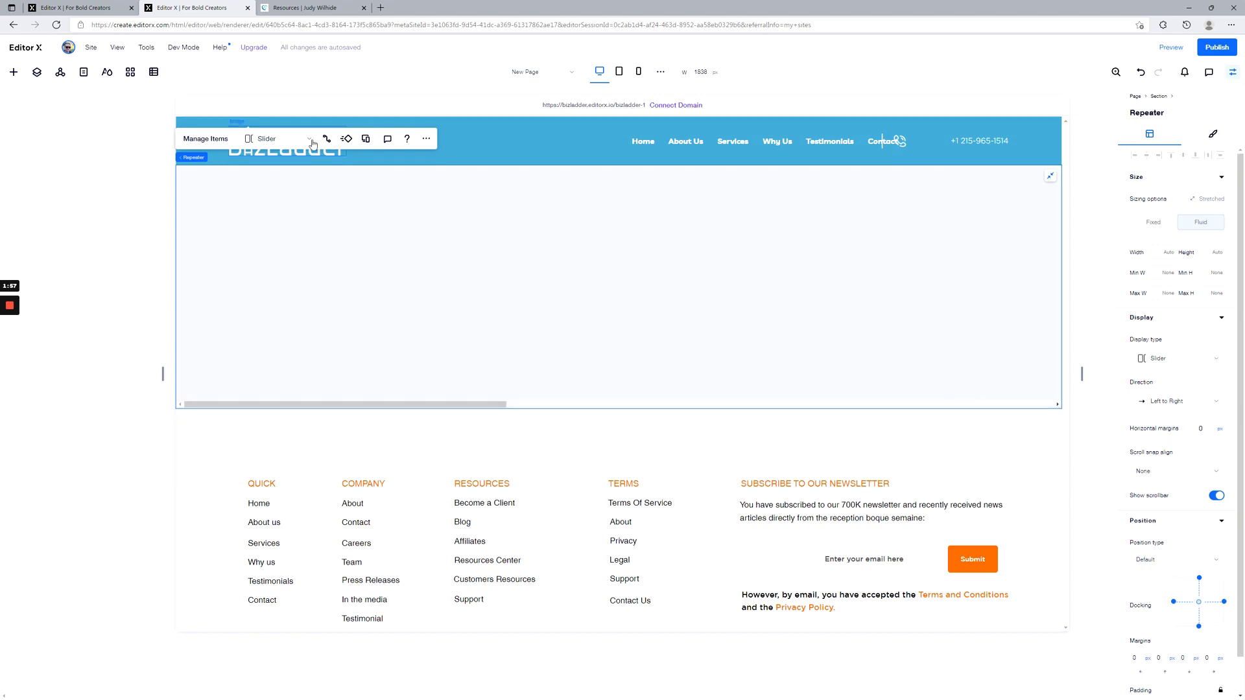
pyautogui.click(275, 151)
pyautogui.click(277, 161)
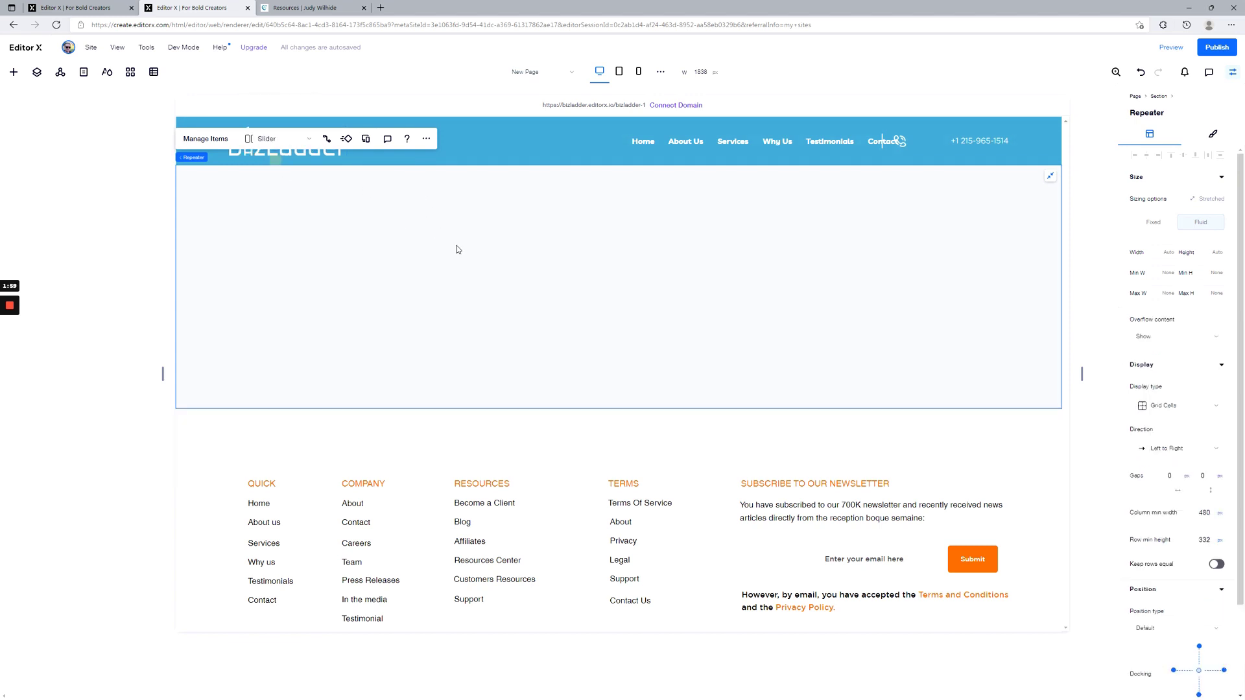
pyautogui.click(263, 139)
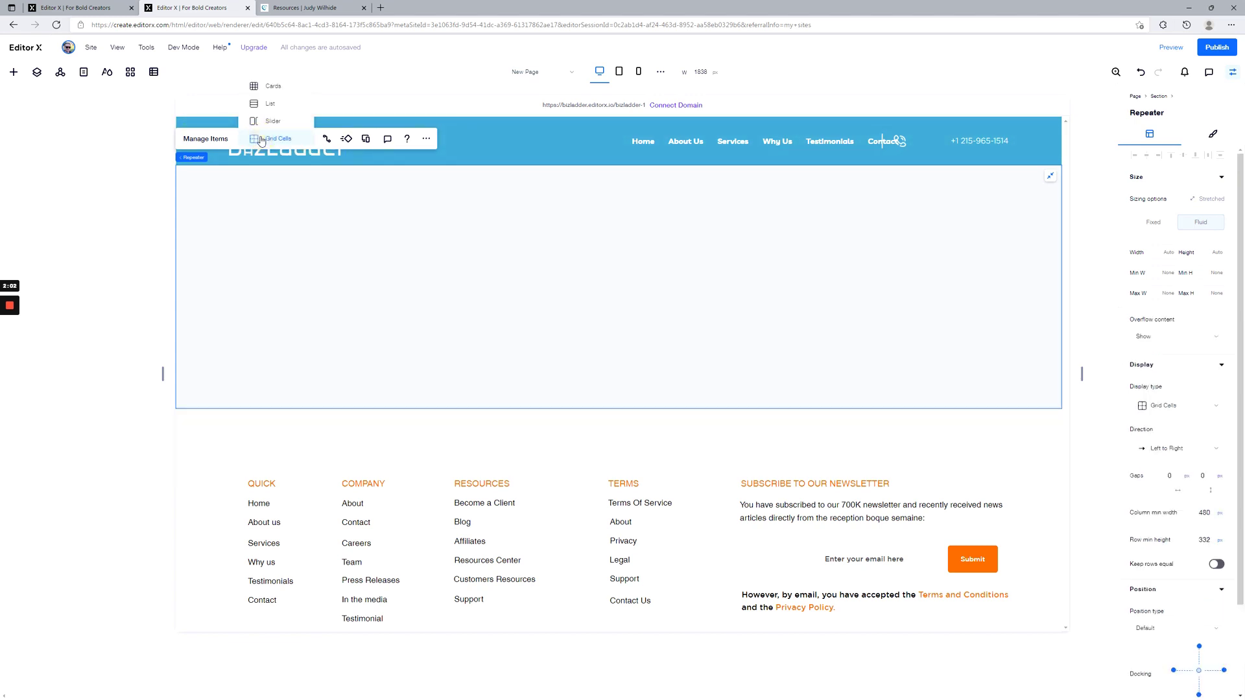
pyautogui.click(262, 91)
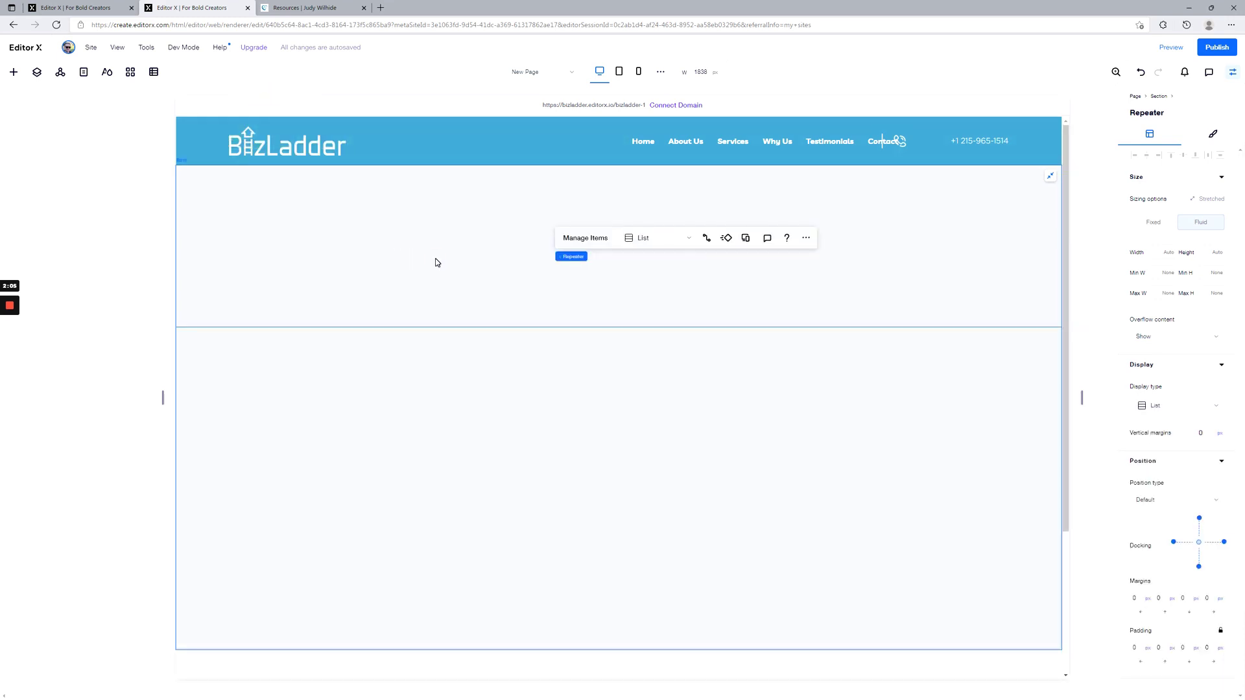
pyautogui.click(433, 261)
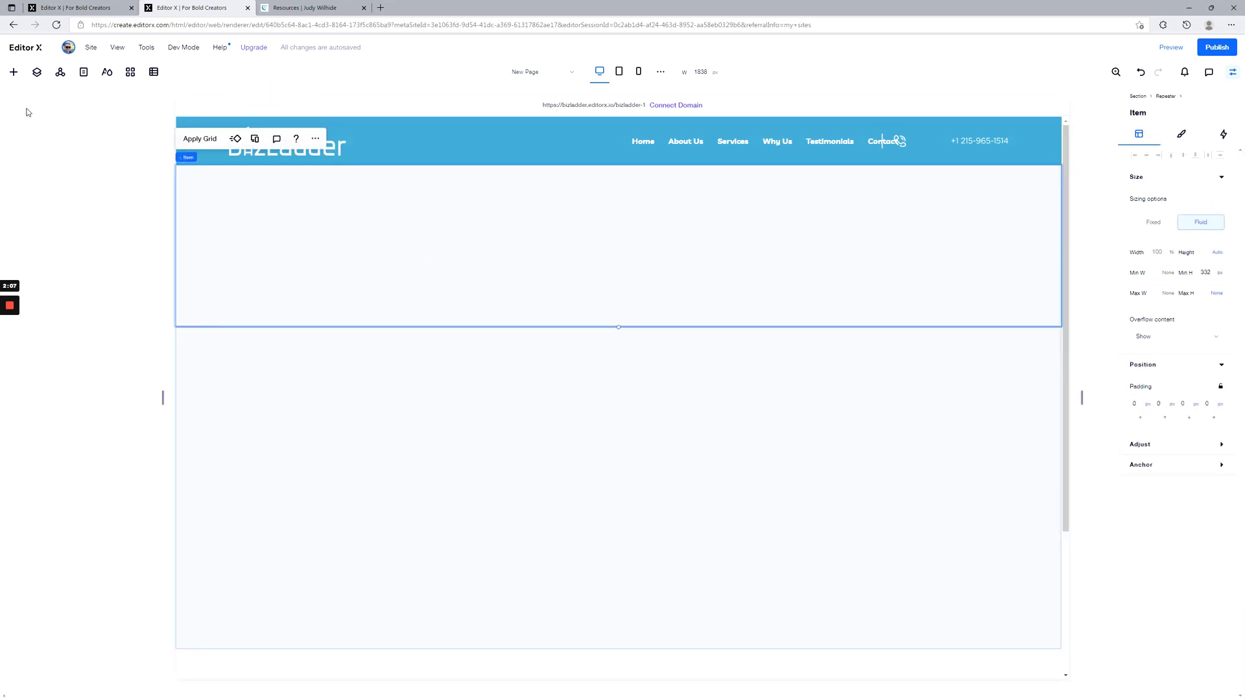
# Add an 'Add a Title' text element into the first repeater item
pyautogui.click(13, 73)
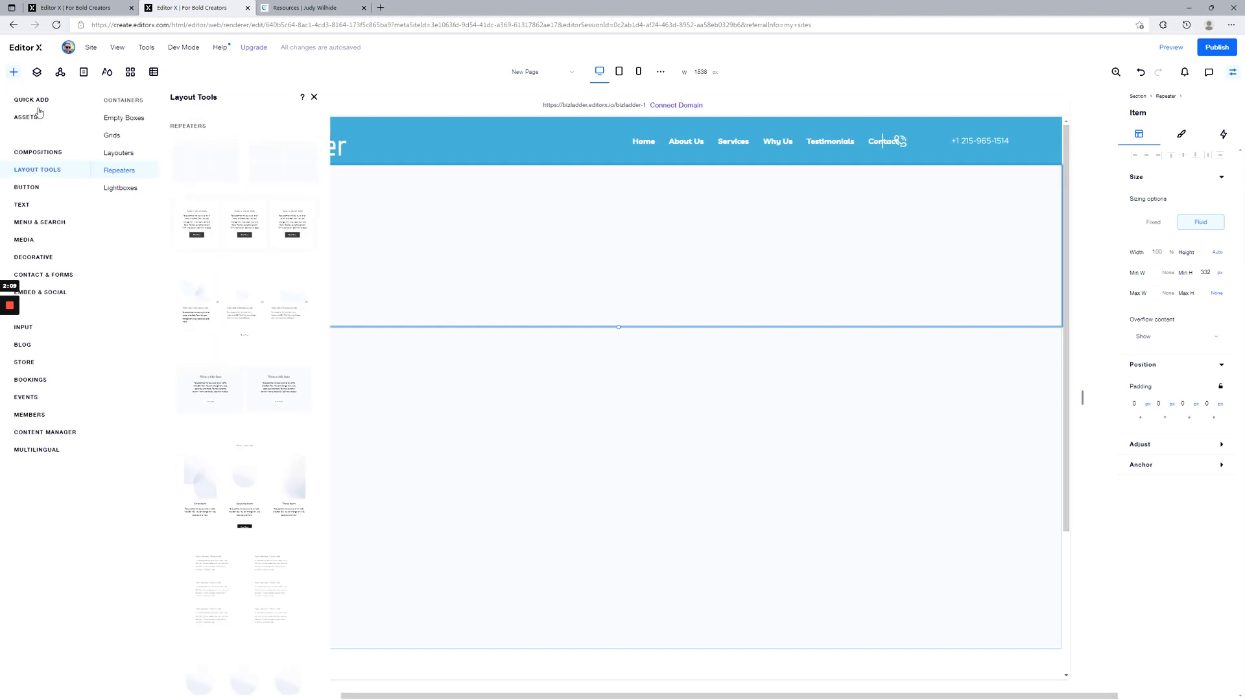
pyautogui.click(31, 99)
pyautogui.moveTo(105, 125); pyautogui.dragTo(403, 214)
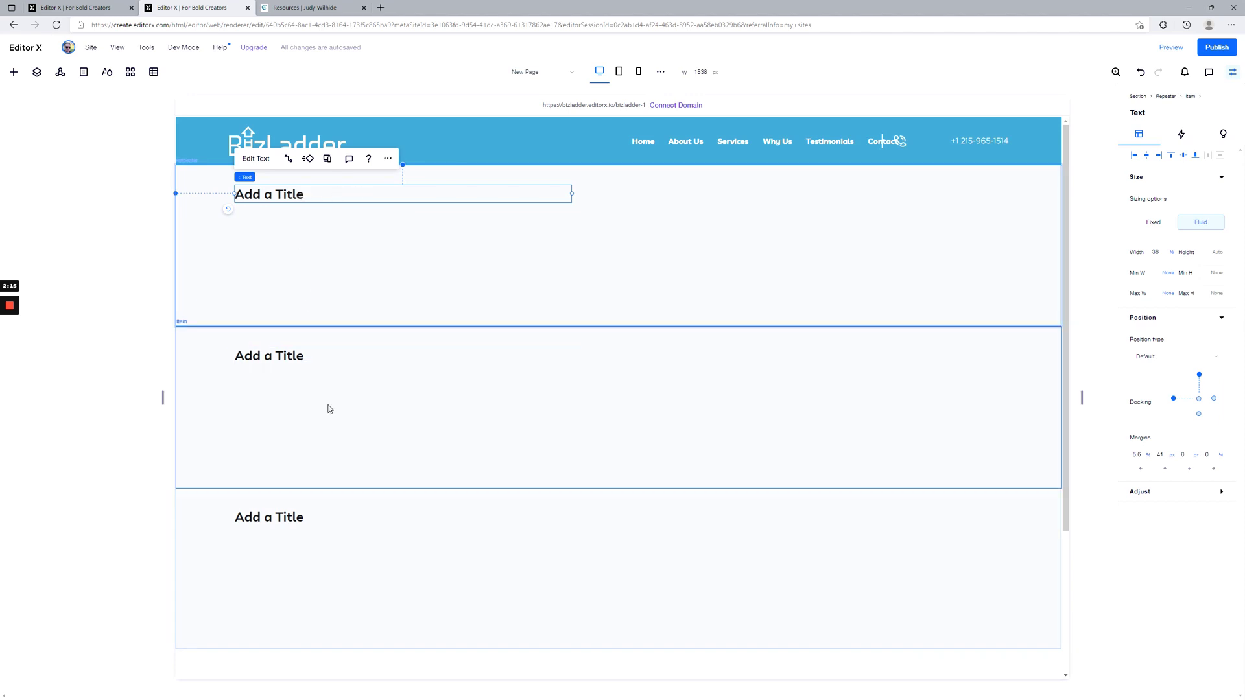
# Move the title right until its left margin reads 23.3%
pyautogui.scroll(-2, 350, 448)
pyautogui.scroll(2, 359, 455)
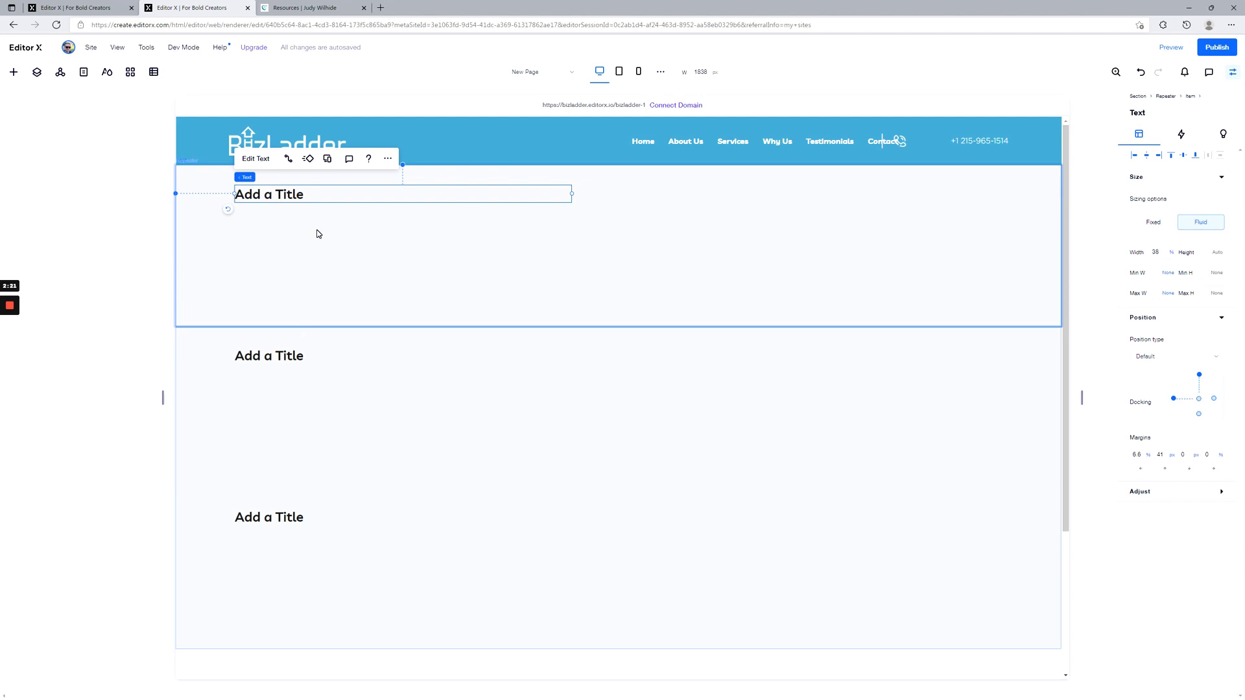
pyautogui.moveTo(316, 197); pyautogui.dragTo(466, 227)
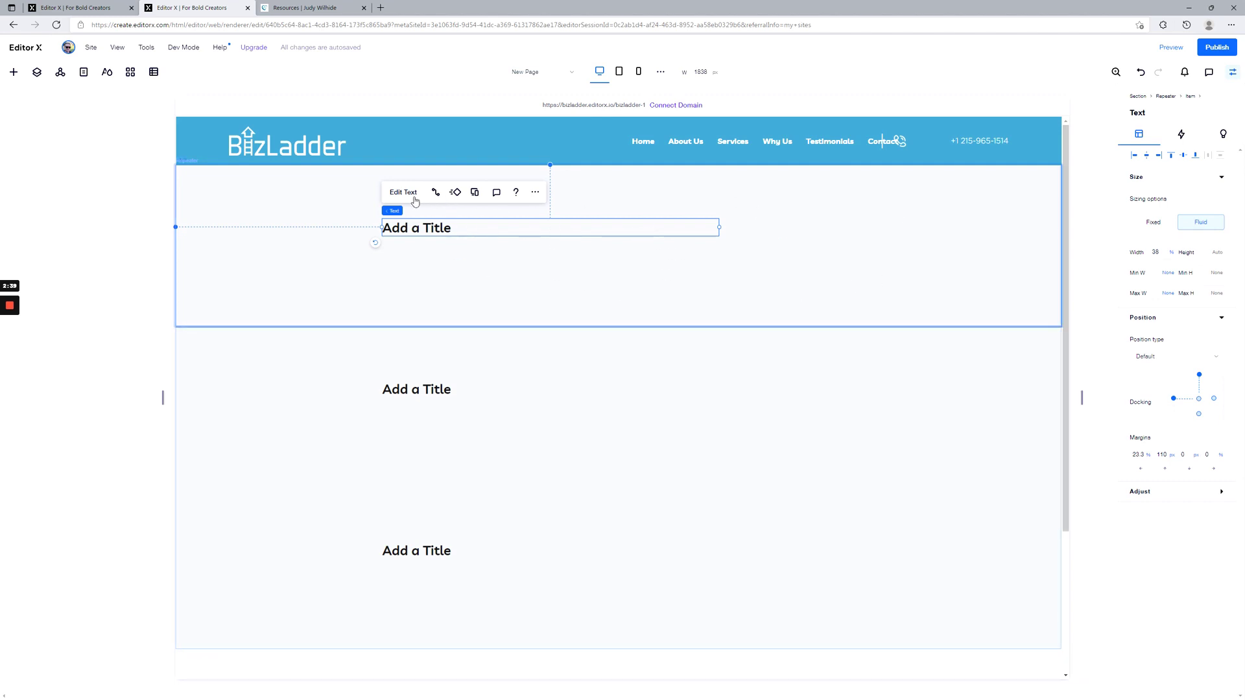
# Switch the whole repeater to the two-column Cards display and reposition the title in its card
pyautogui.click(313, 203)
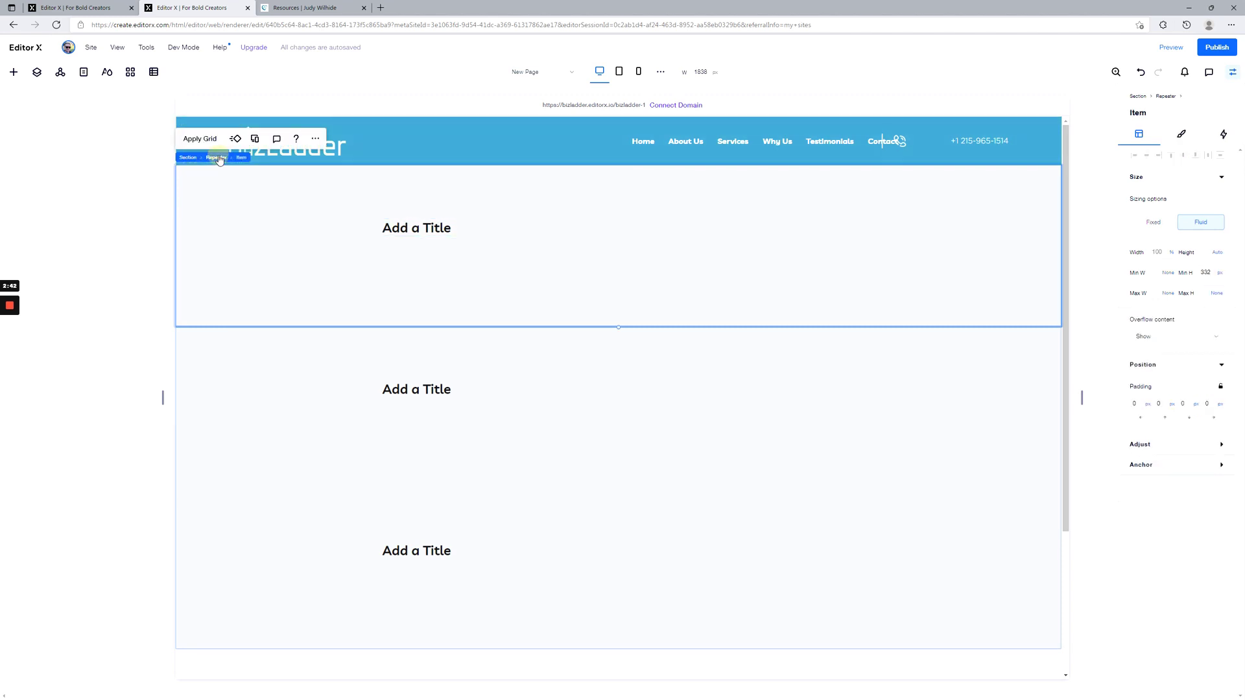
pyautogui.click(217, 158)
pyautogui.click(389, 180)
pyautogui.click(397, 162)
pyautogui.moveTo(351, 227); pyautogui.dragTo(435, 270)
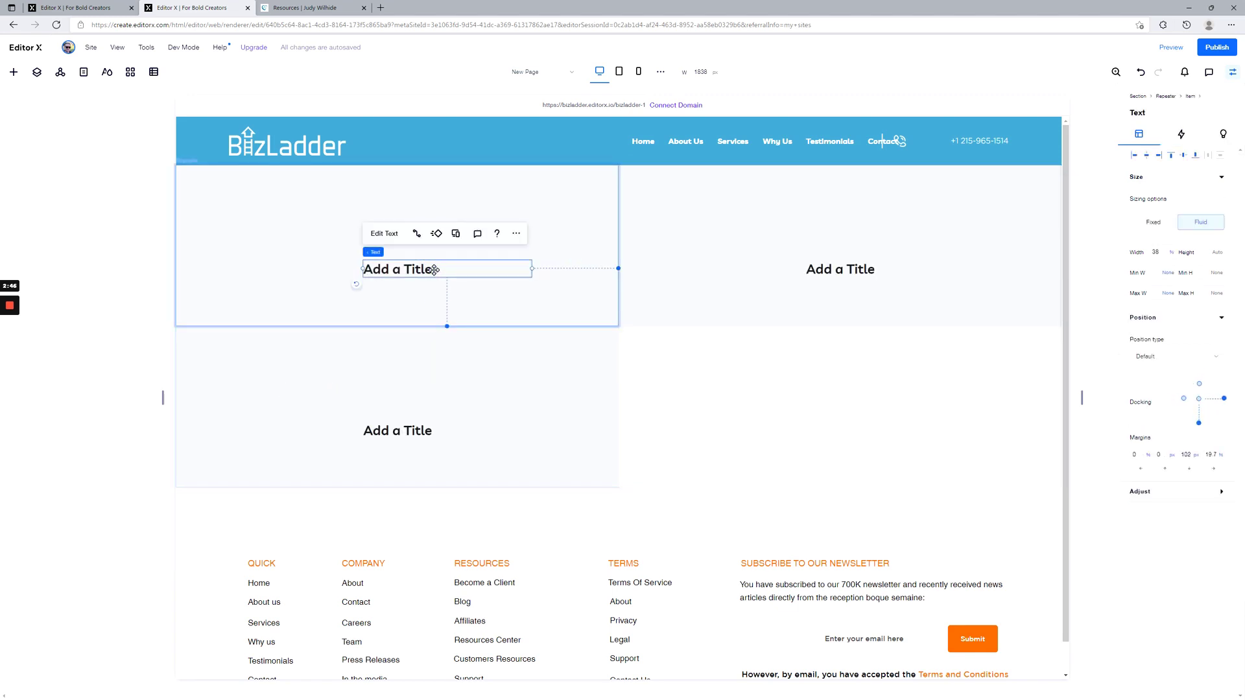
# Switch to the Services page editor and select the Facial Waxing Service section
pyautogui.click(84, 5)
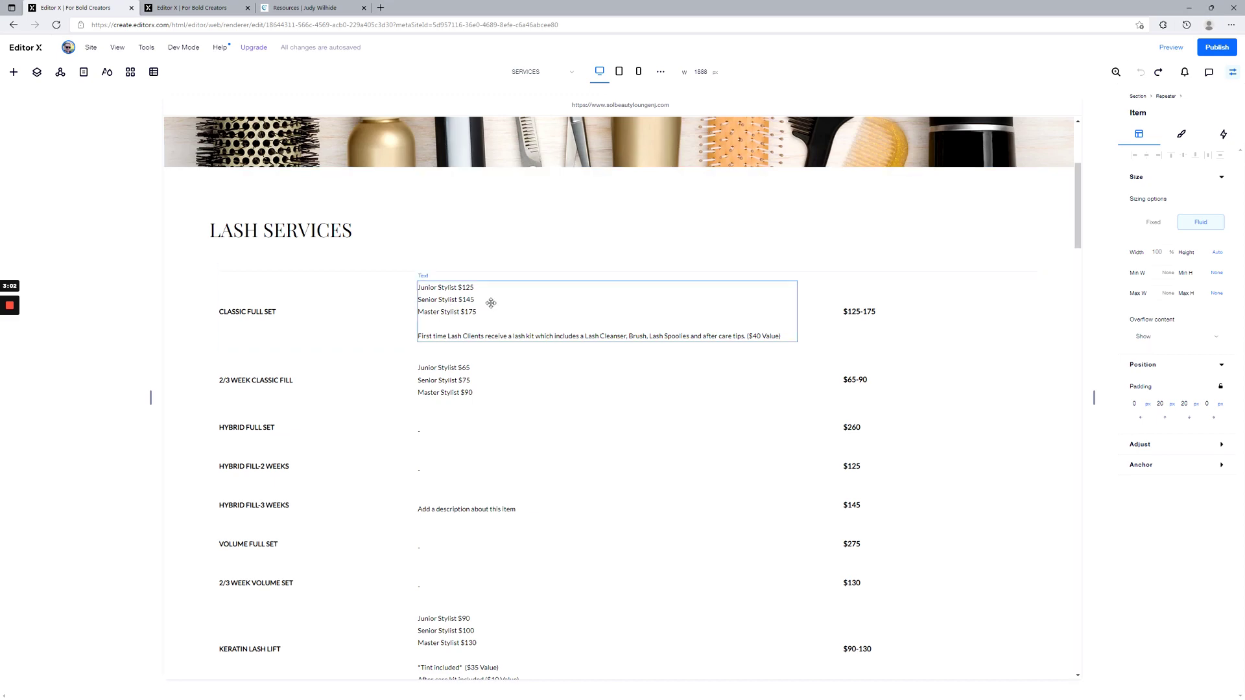
pyautogui.scroll(4, 500, 301)
pyautogui.scroll(-15, 651, 285)
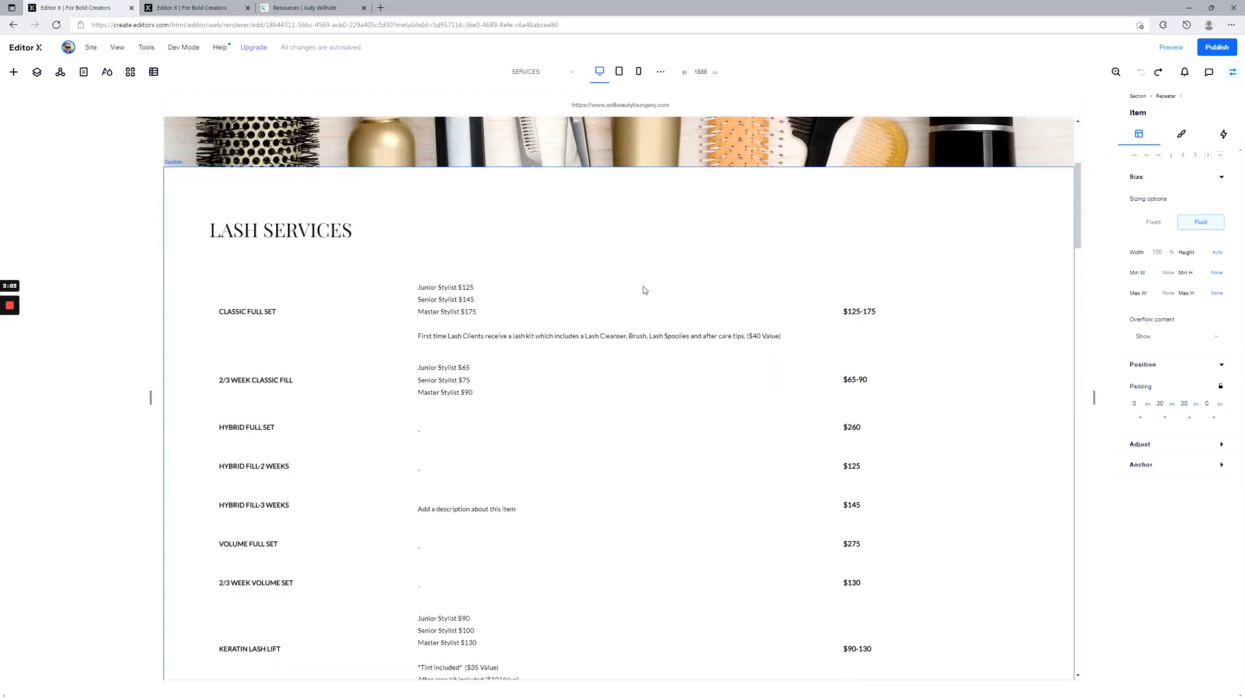
pyautogui.scroll(-12, 601, 292)
pyautogui.click(412, 279)
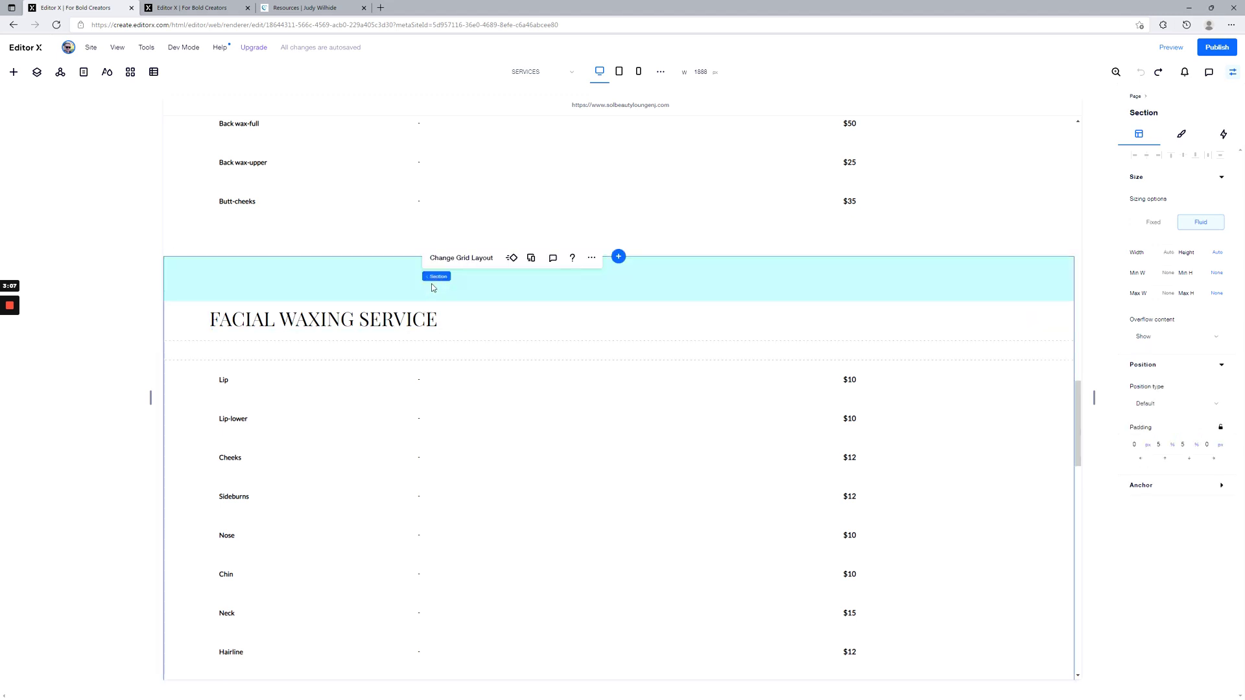
pyautogui.scroll(4, 302, 312)
pyautogui.scroll(5, 308, 312)
# Select the Womens Wax Services, spacer and Lash Services sections in turn
pyautogui.click(305, 305)
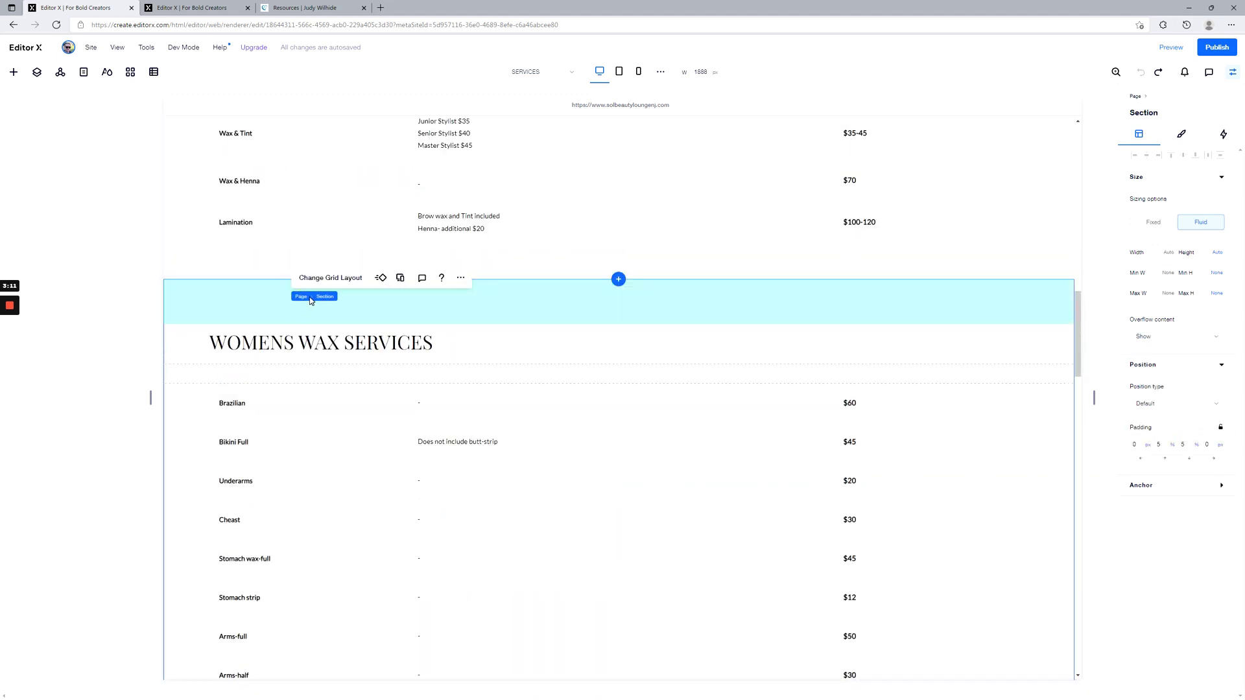
pyautogui.scroll(8, 259, 311)
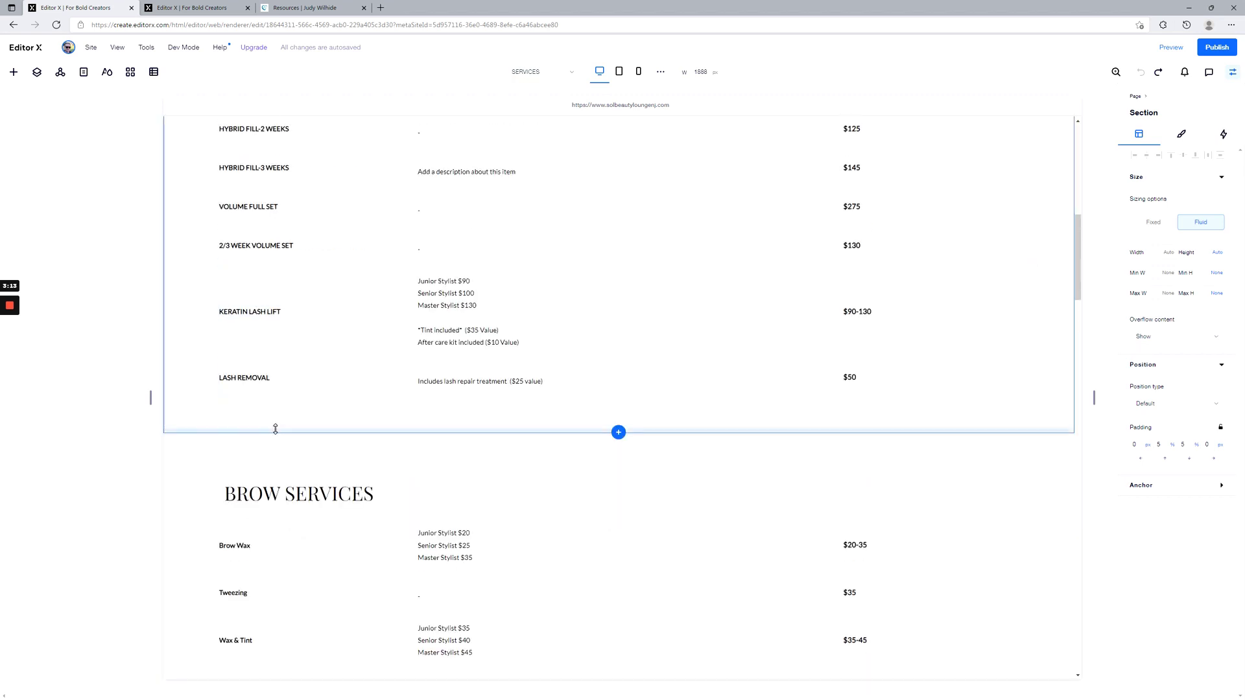
pyautogui.click(274, 433)
pyautogui.scroll(4, 337, 363)
pyautogui.scroll(1, 387, 307)
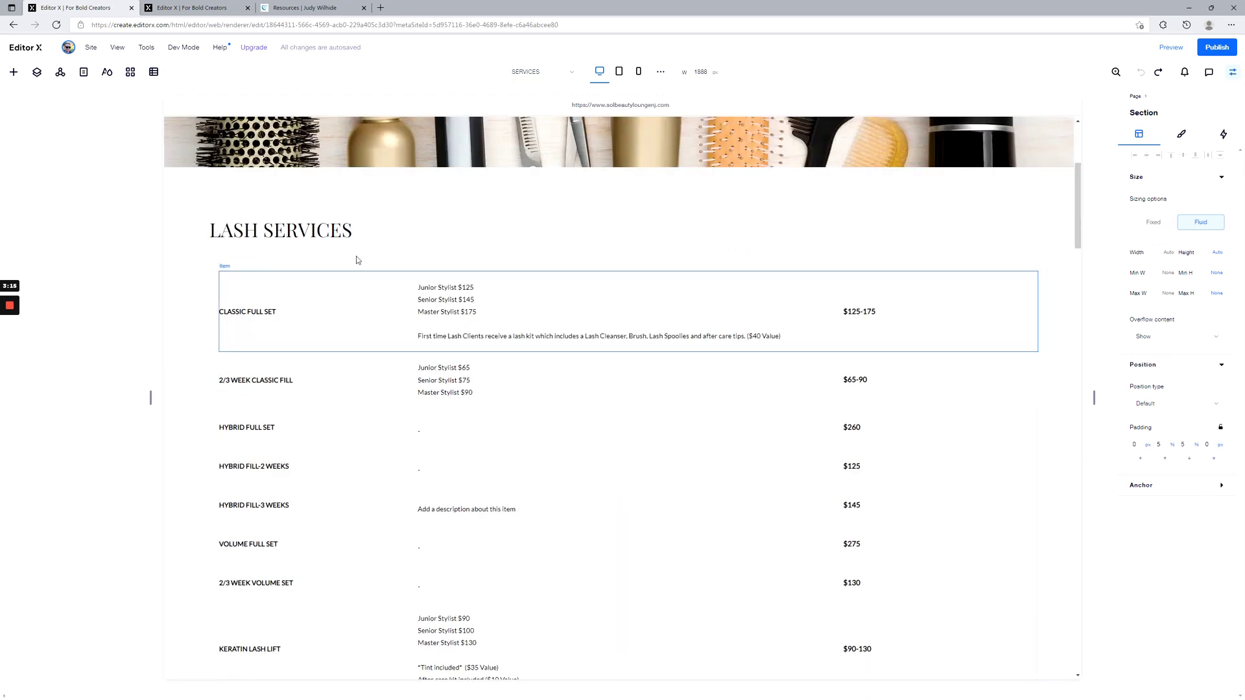
pyautogui.click(398, 207)
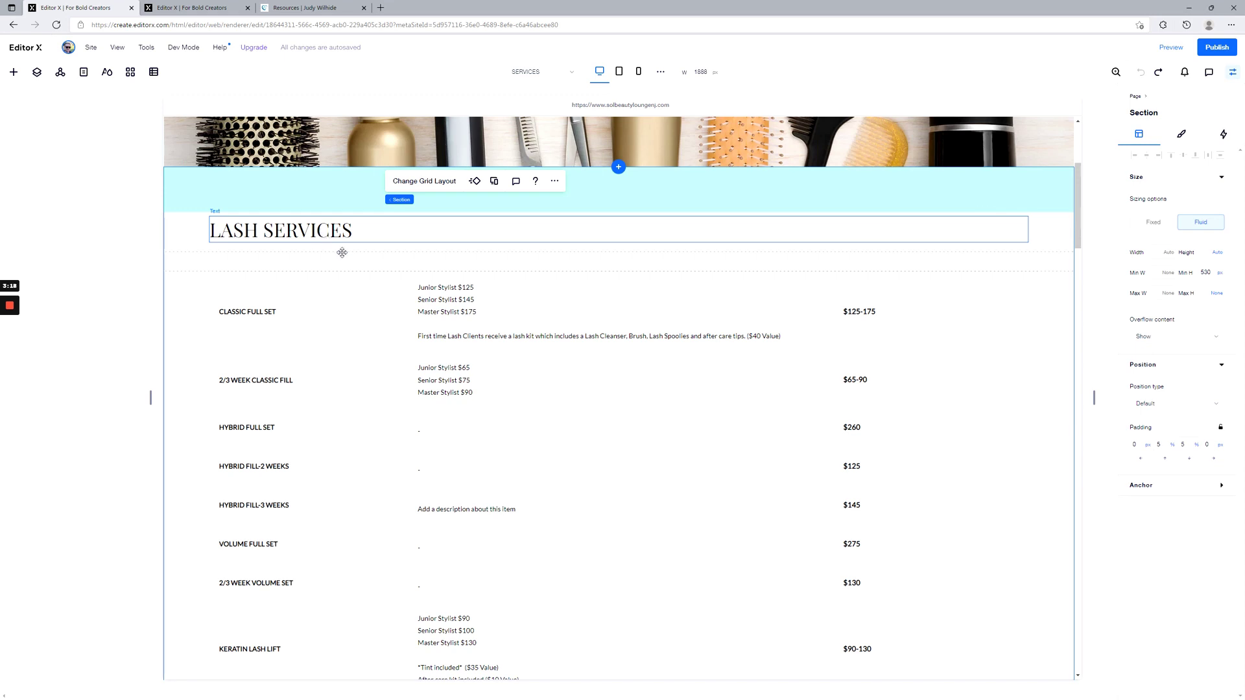
# Inspect the Lash Services repeater and its Box2 items in the Layers panel, then close it
pyautogui.click(263, 286)
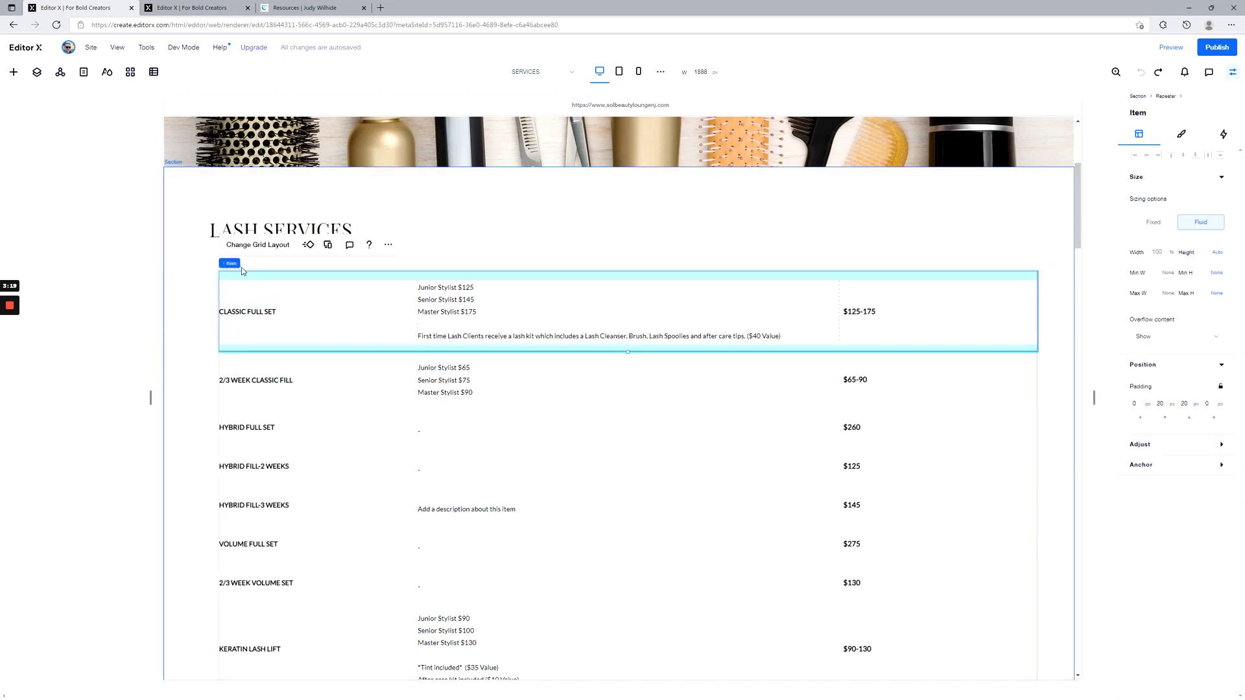
pyautogui.moveTo(241, 269)
pyautogui.click(264, 263)
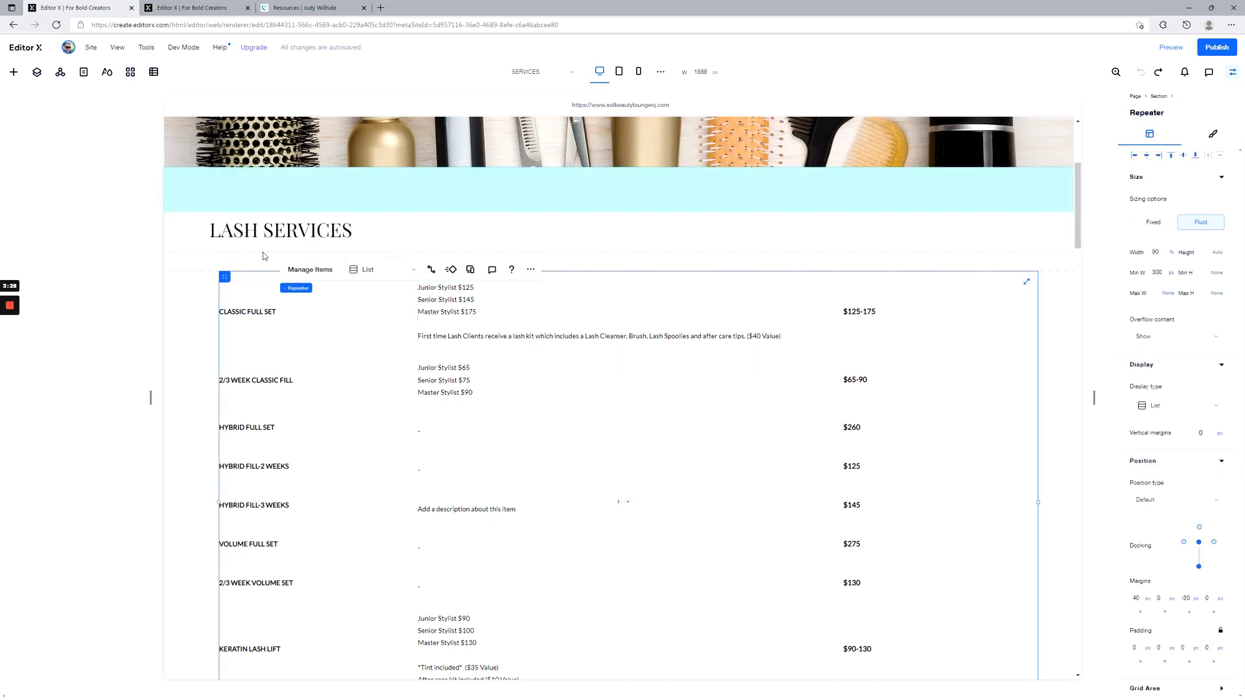
pyautogui.click(37, 72)
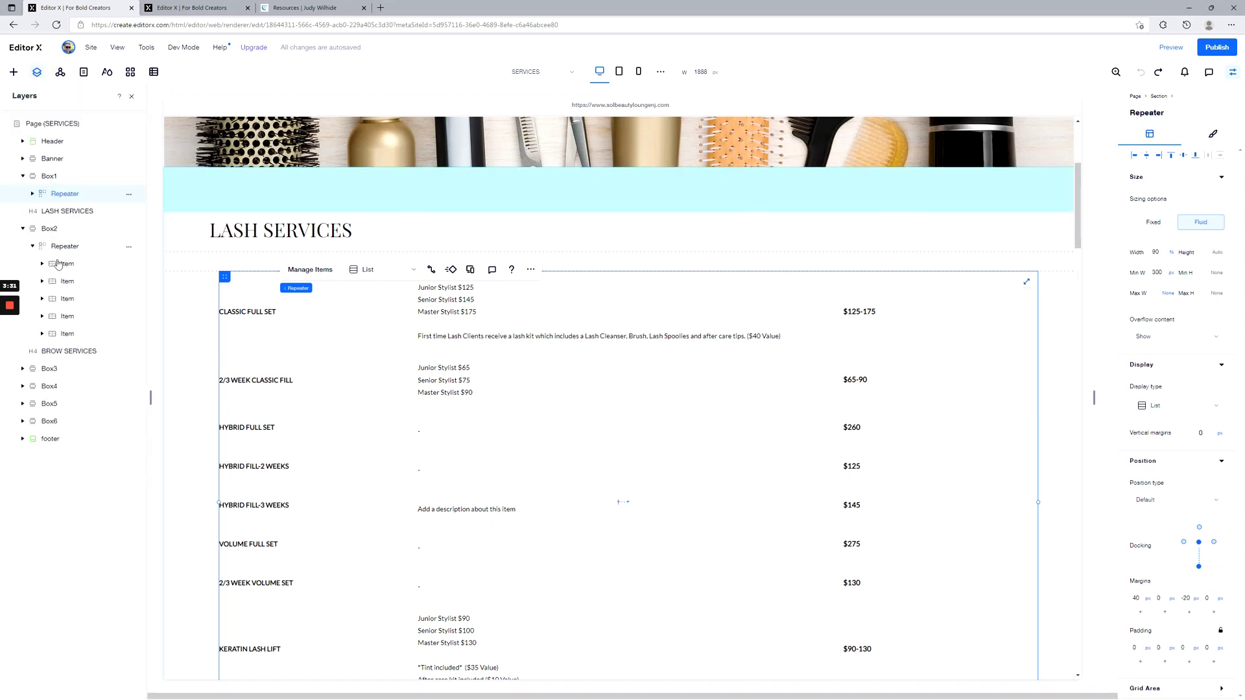
pyautogui.click(72, 283)
pyautogui.click(72, 283)
pyautogui.click(66, 253)
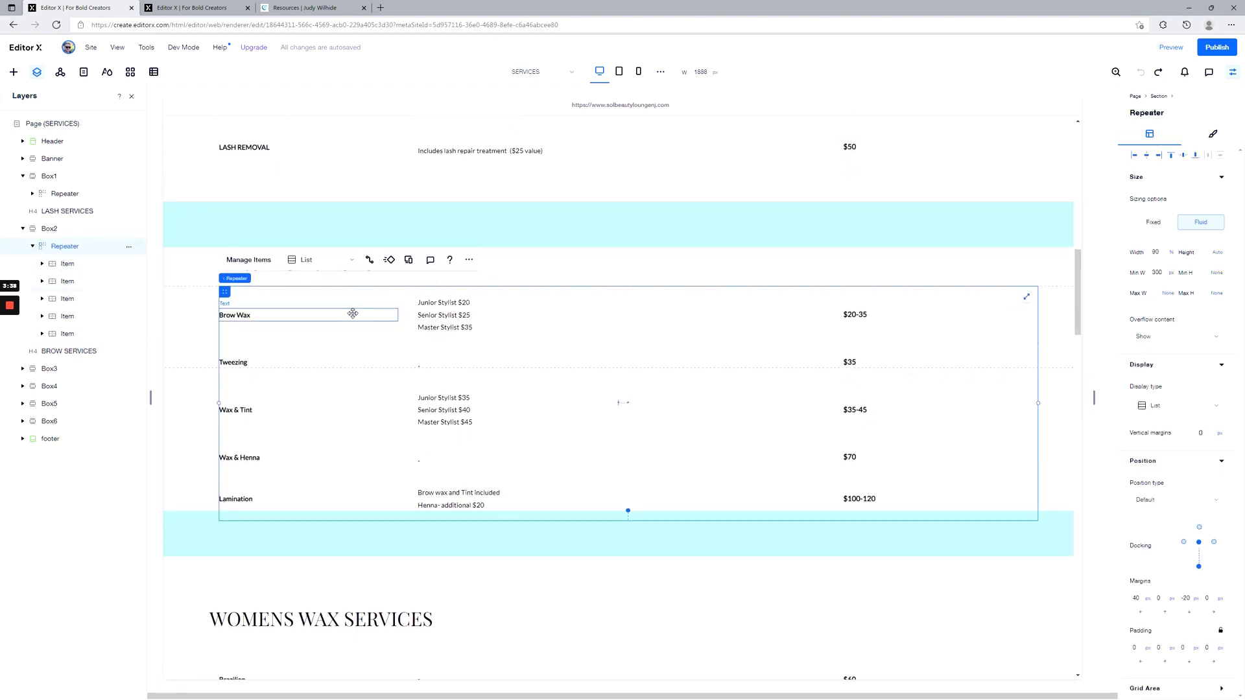
pyautogui.click(133, 97)
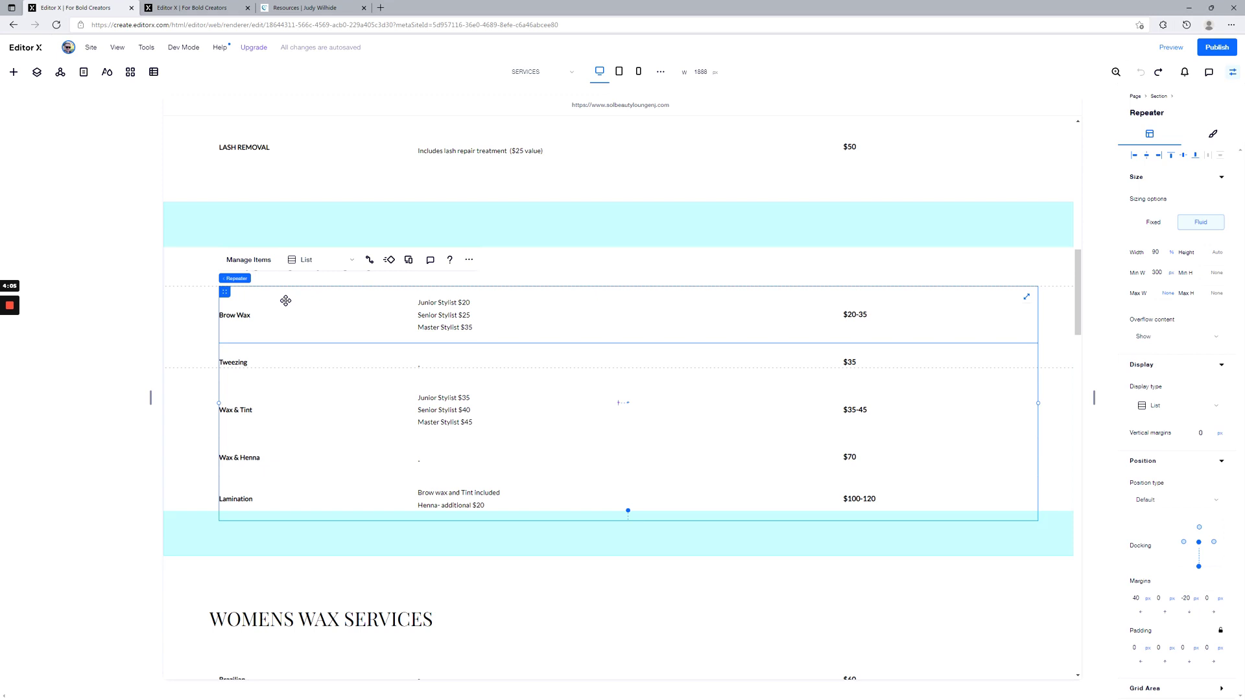
# Select the Brow Services repeater and open its Manage Items list
pyautogui.click(611, 228)
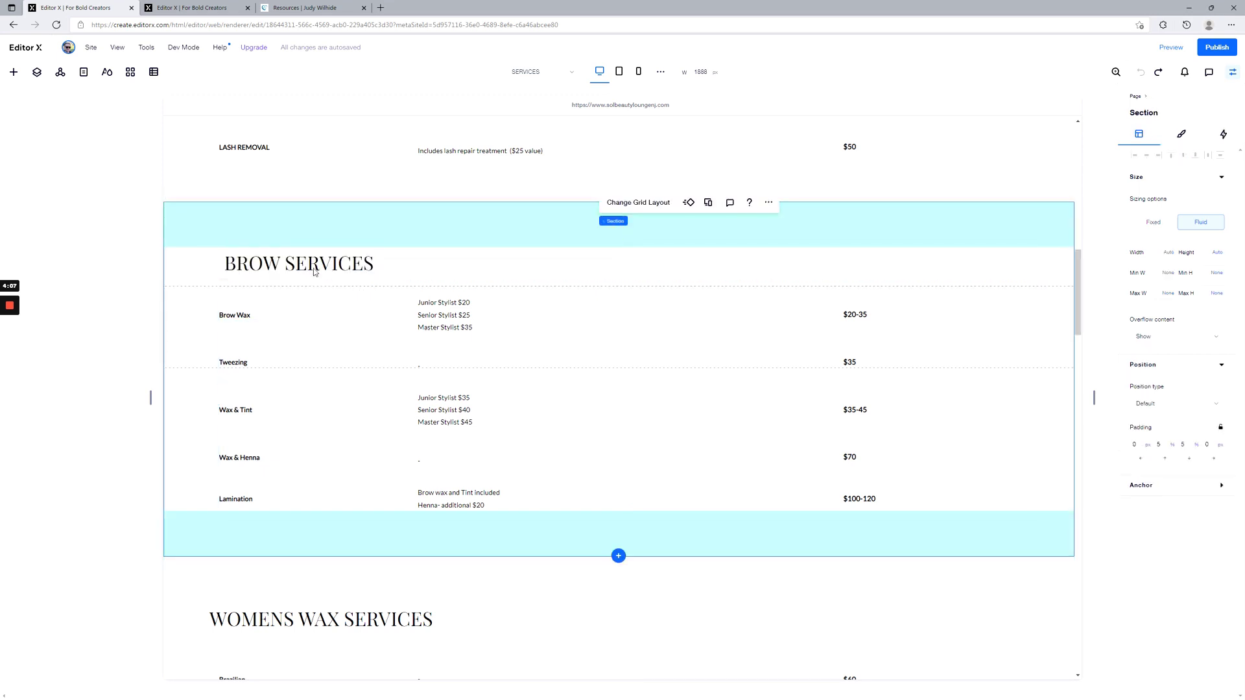
pyautogui.click(304, 306)
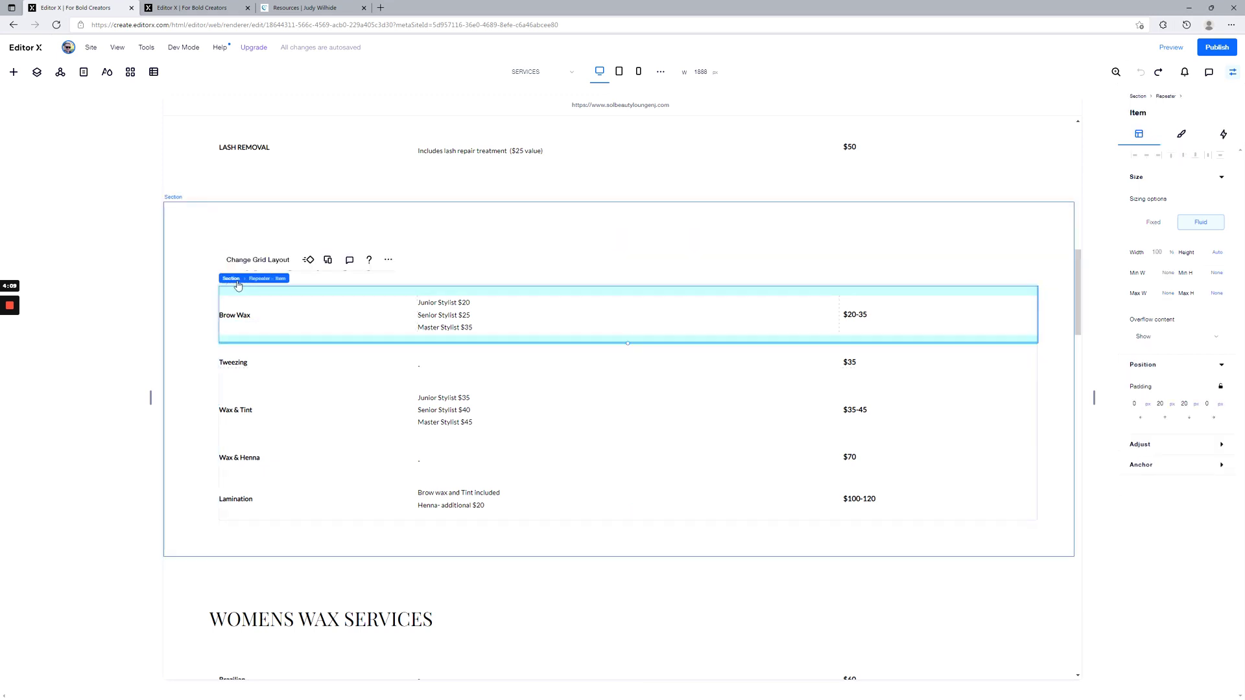
pyautogui.click(258, 280)
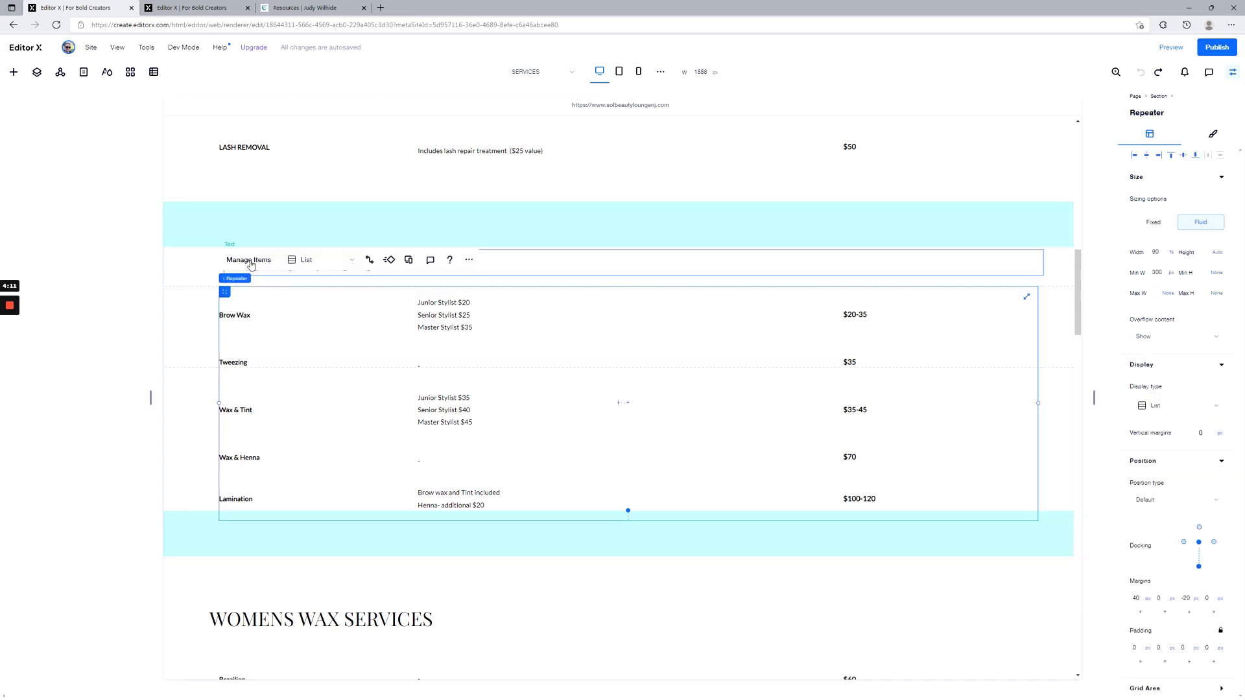
pyautogui.click(250, 260)
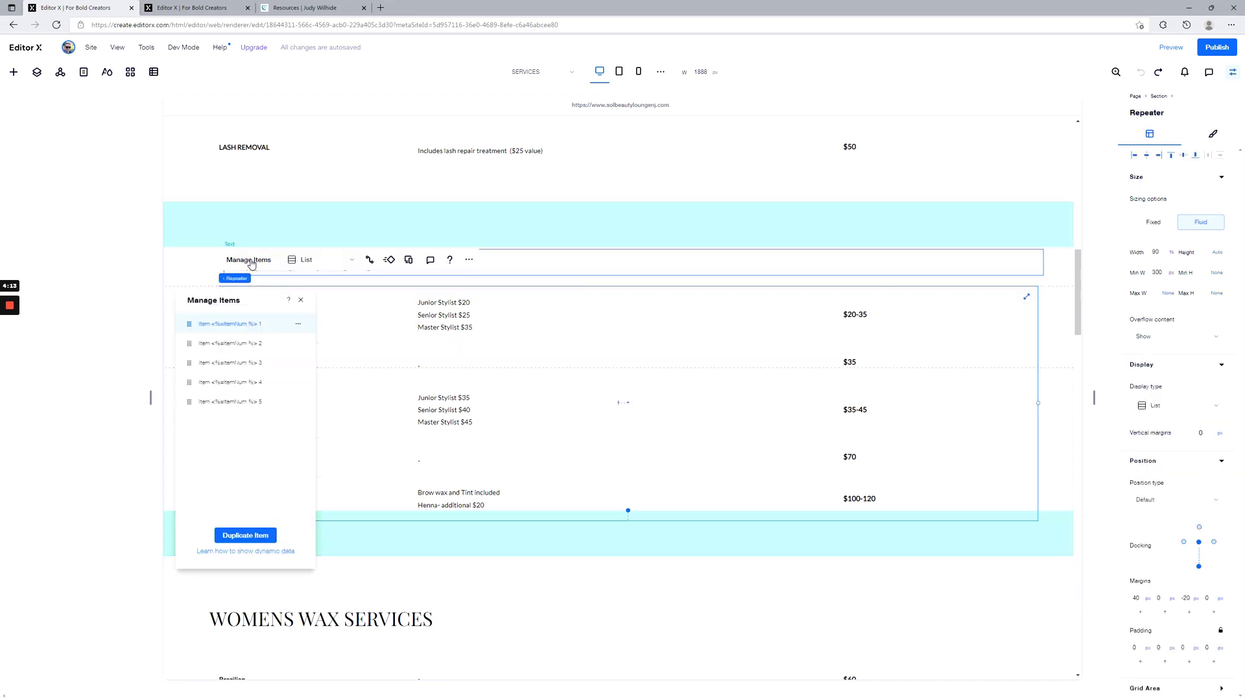
# Duplicate item 5 (Lamination) and scroll down to the new copy
pyautogui.click(298, 323)
pyautogui.click(257, 518)
pyautogui.click(297, 402)
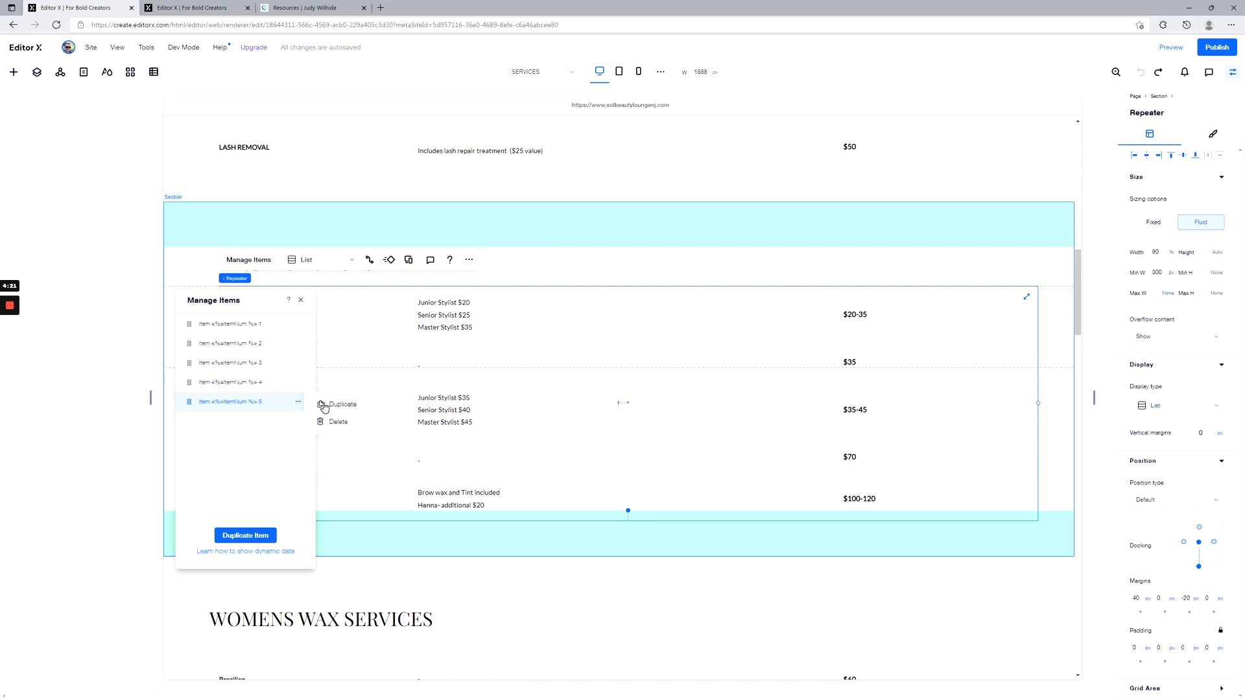
pyautogui.click(324, 405)
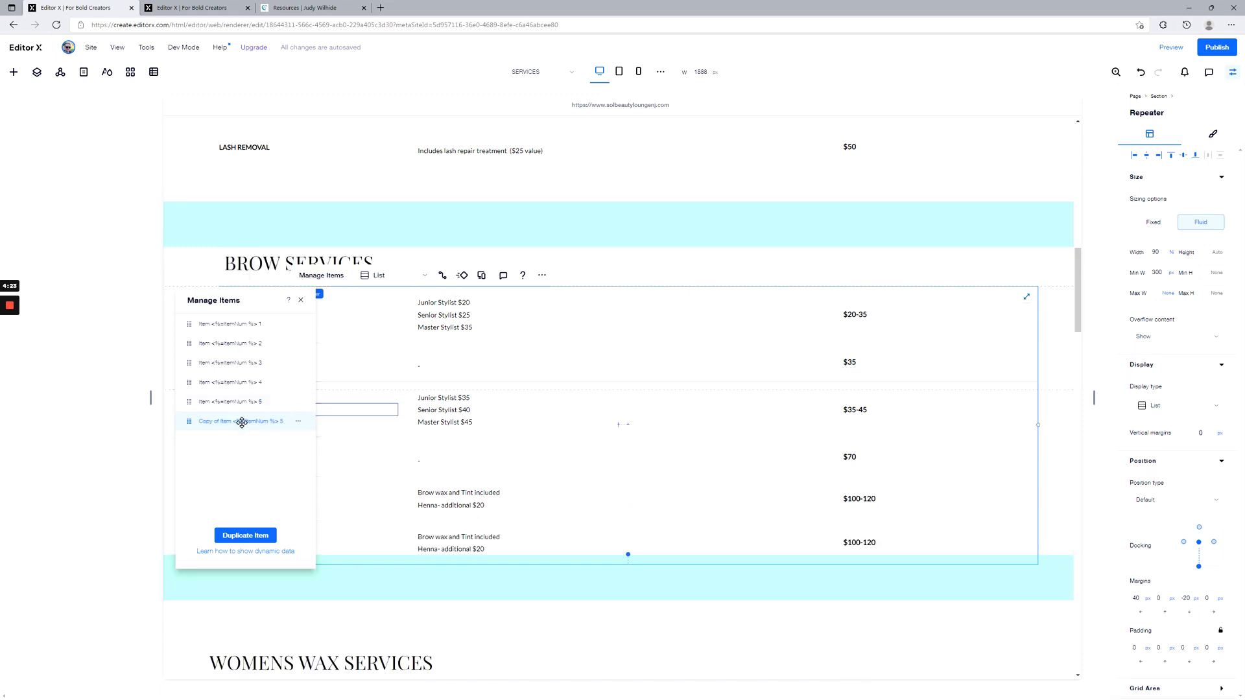
pyautogui.click(298, 421)
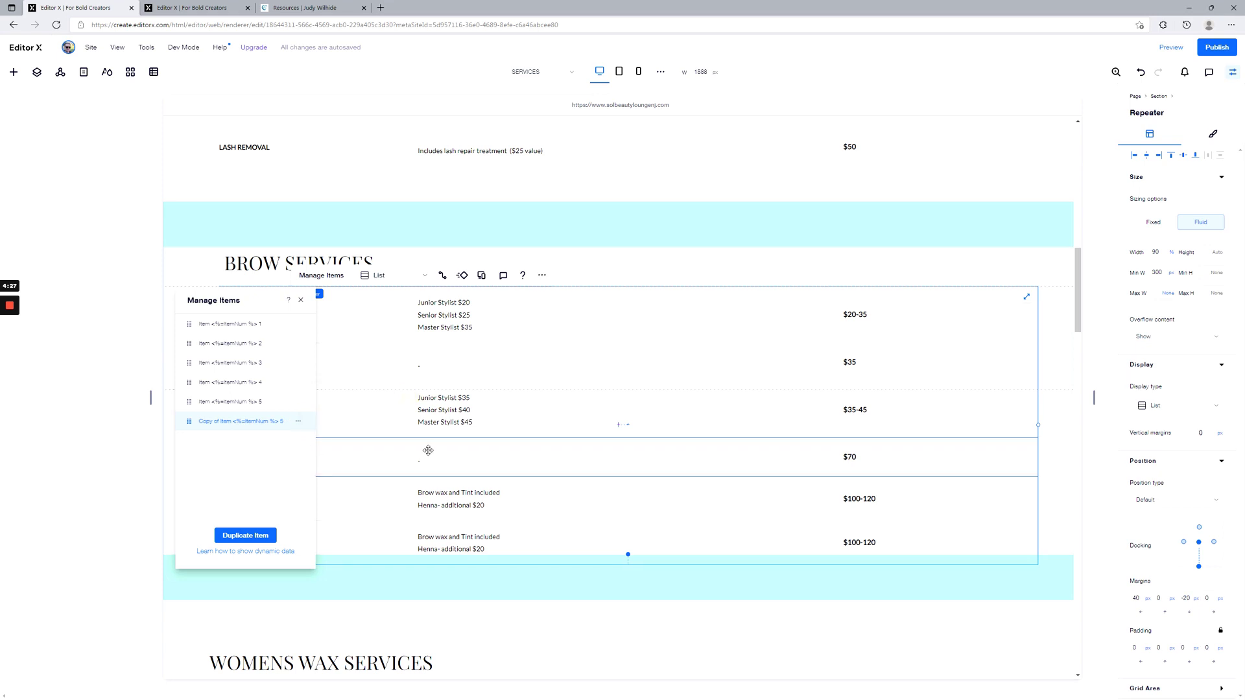
pyautogui.scroll(-3, 429, 447)
pyautogui.click(302, 301)
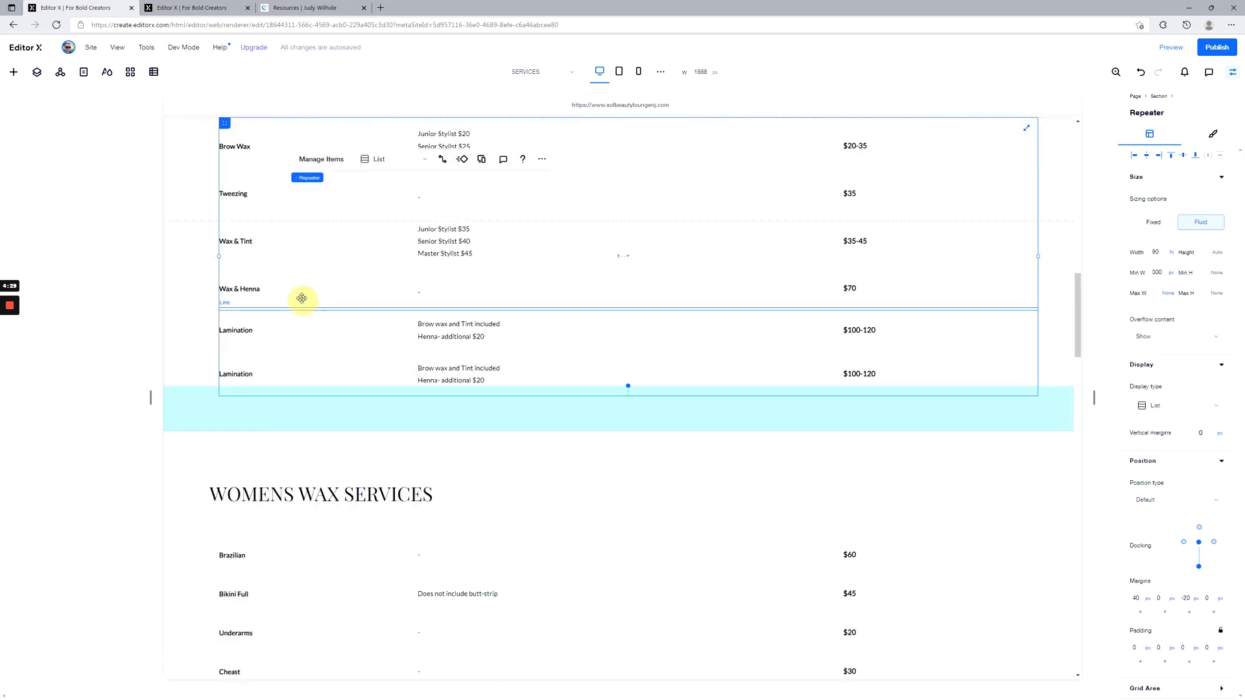
pyautogui.click(301, 372)
pyautogui.click(202, 360)
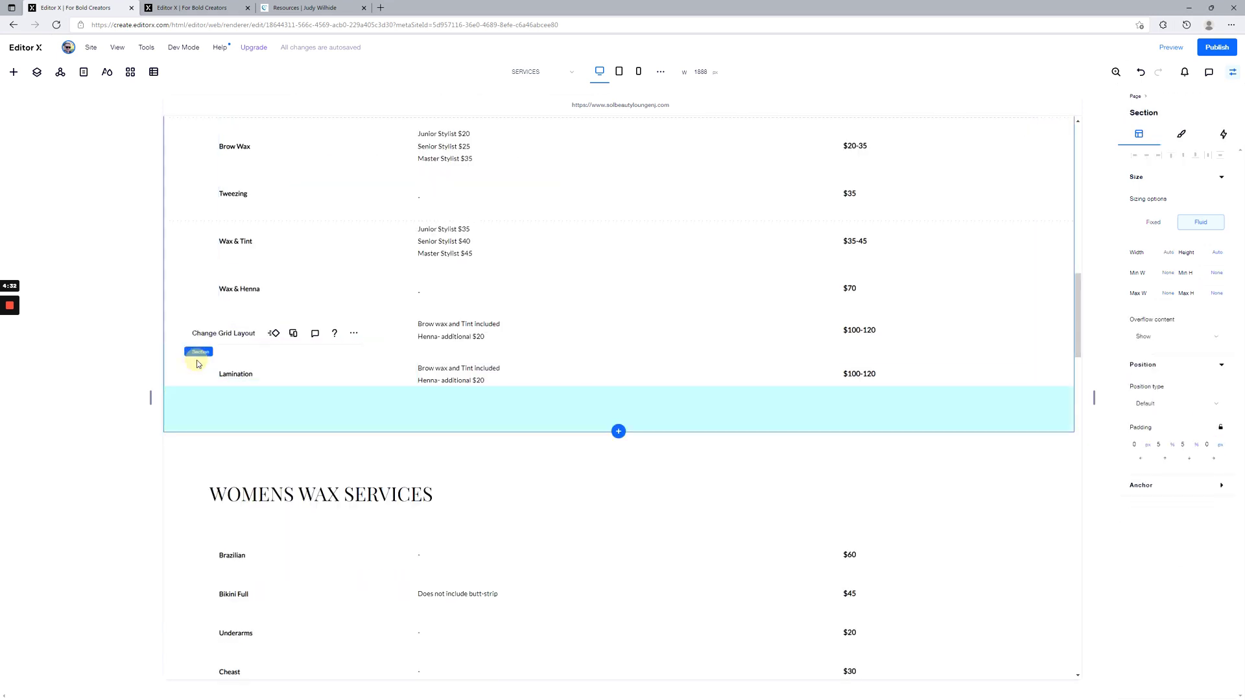
pyautogui.click(397, 387)
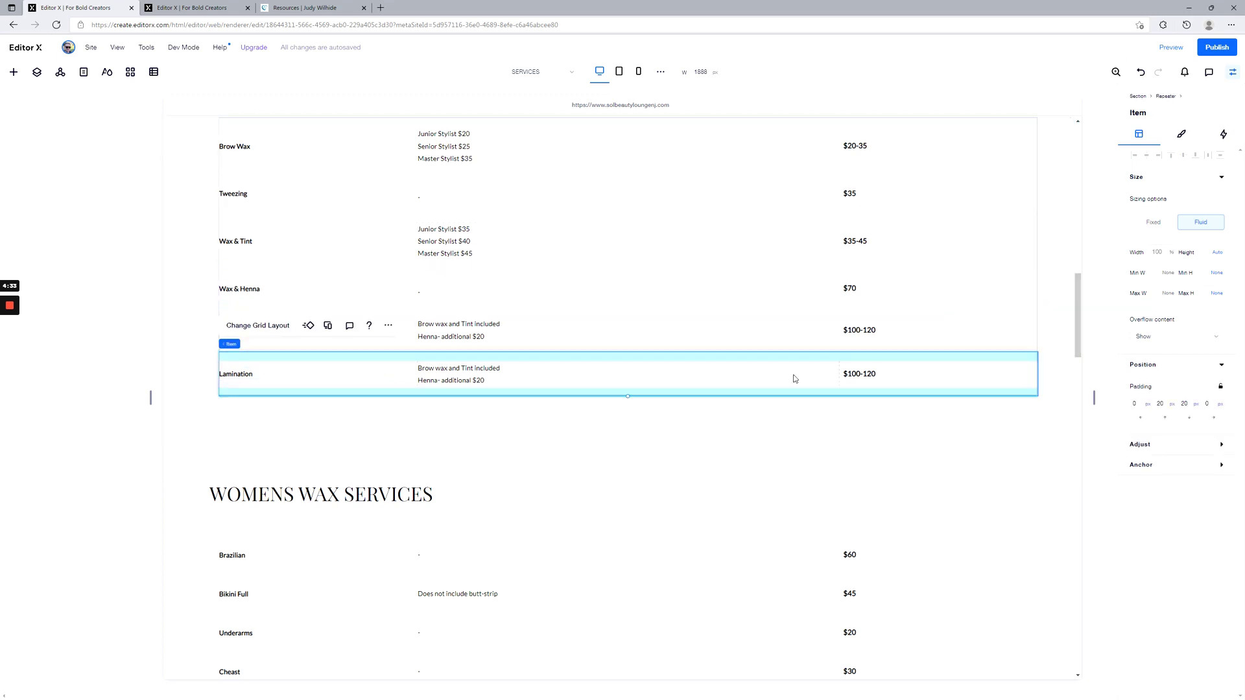
pyautogui.scroll(2, 409, 370)
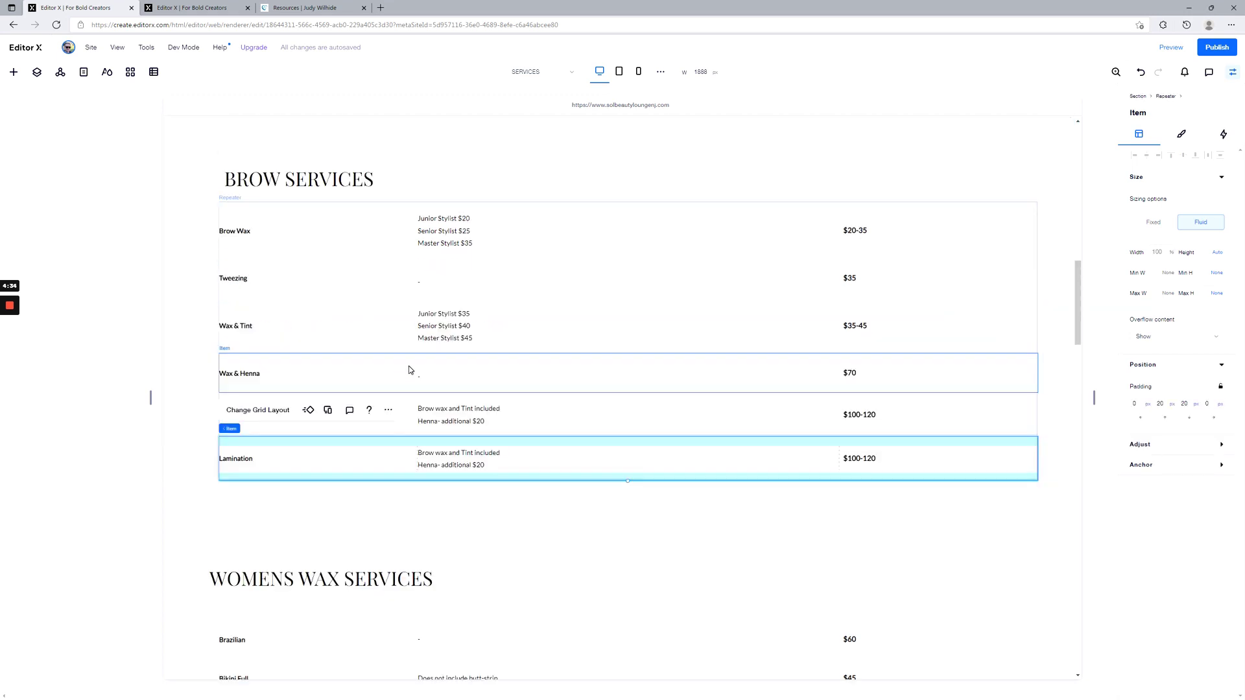
pyautogui.click(175, 255)
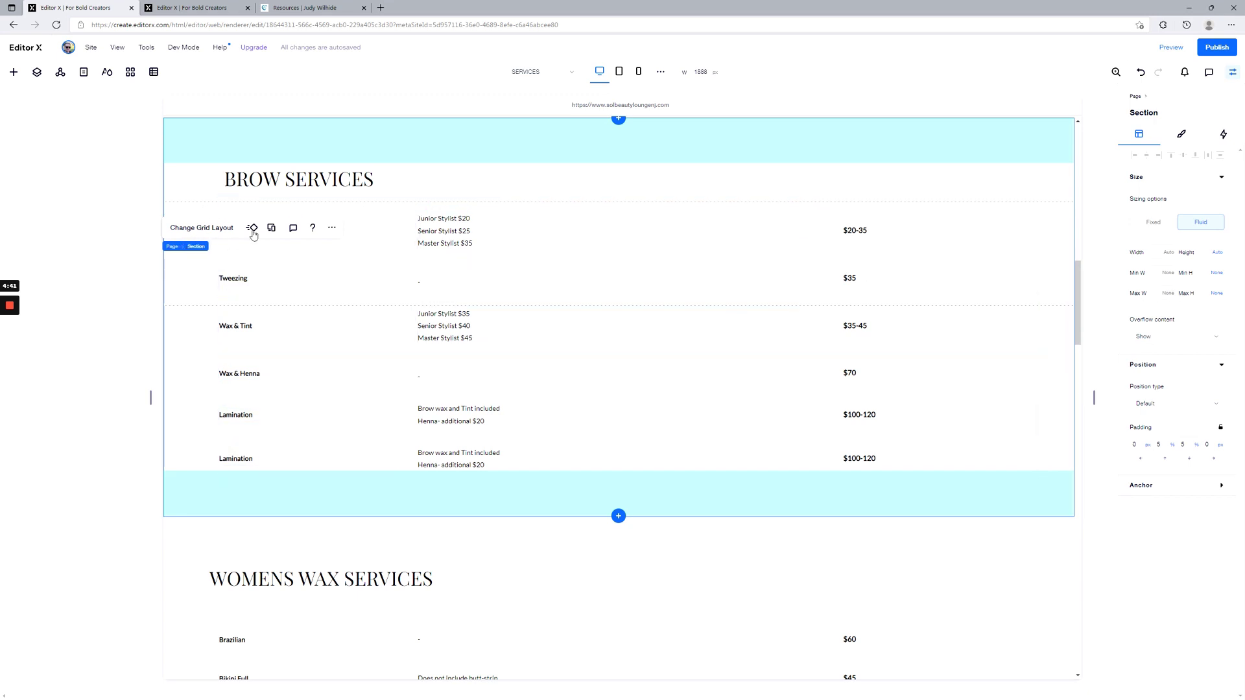
pyautogui.click(292, 213)
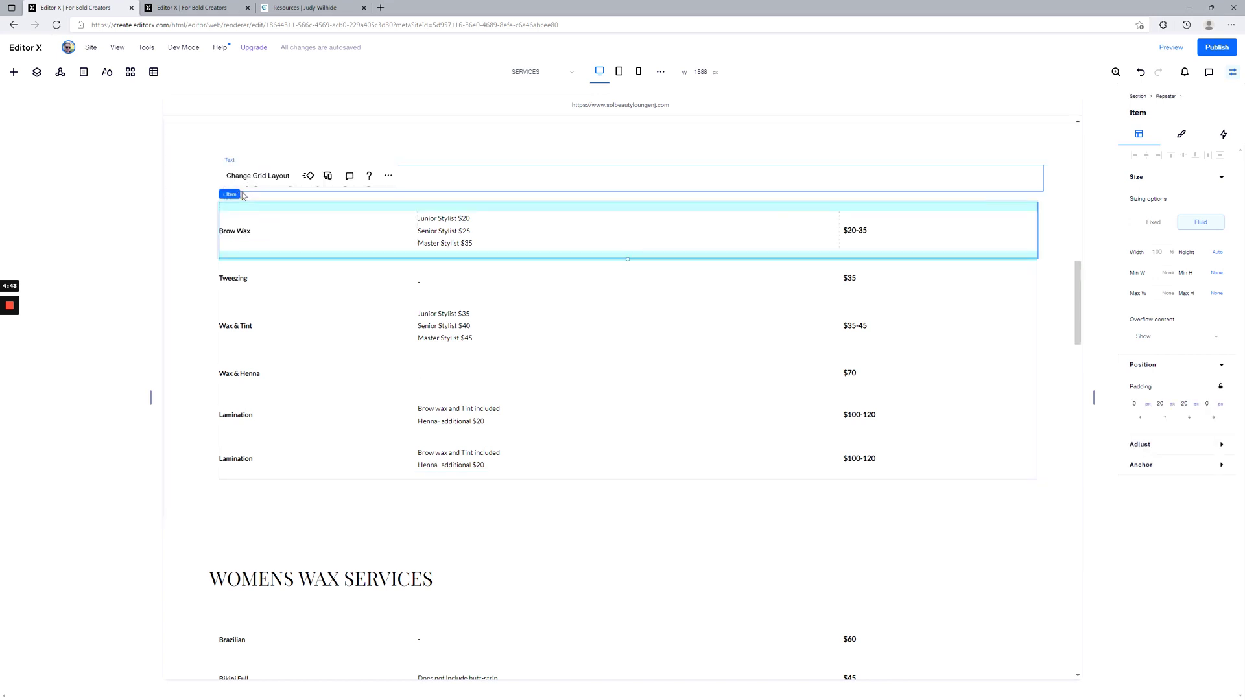
pyautogui.click(257, 196)
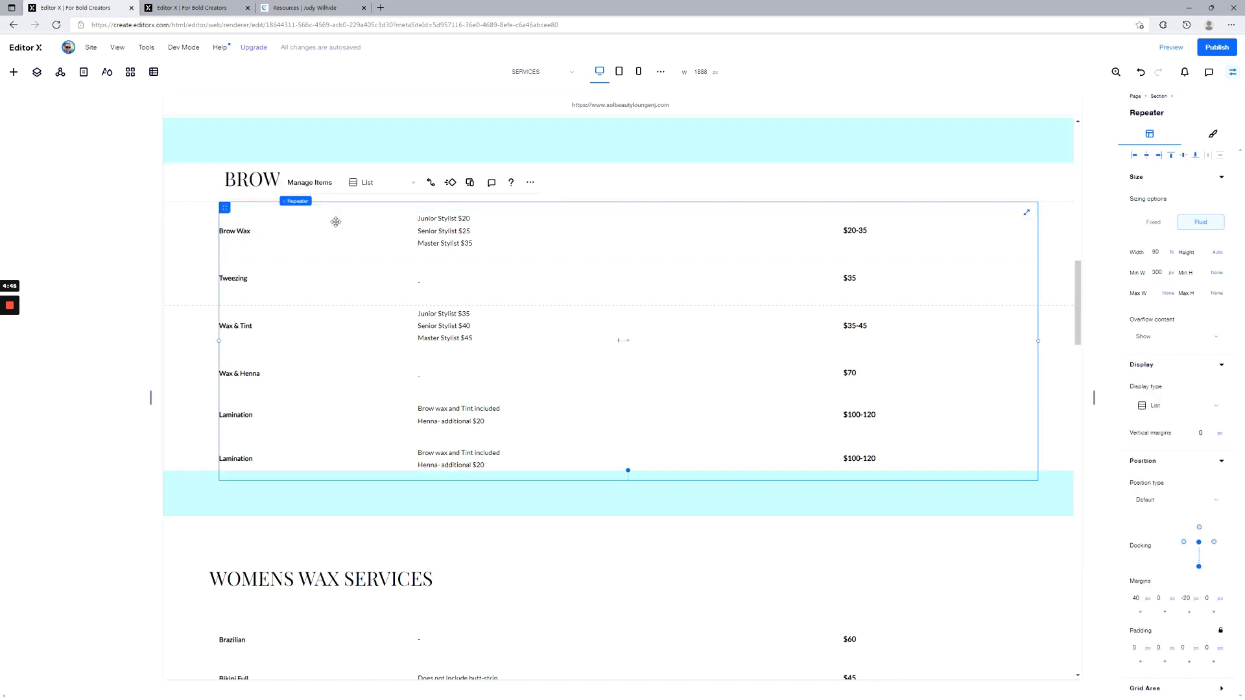
# Rename the copied Lamination label to EDITED TEXT and add 'text here' to its description
pyautogui.doubleClick(234, 460)
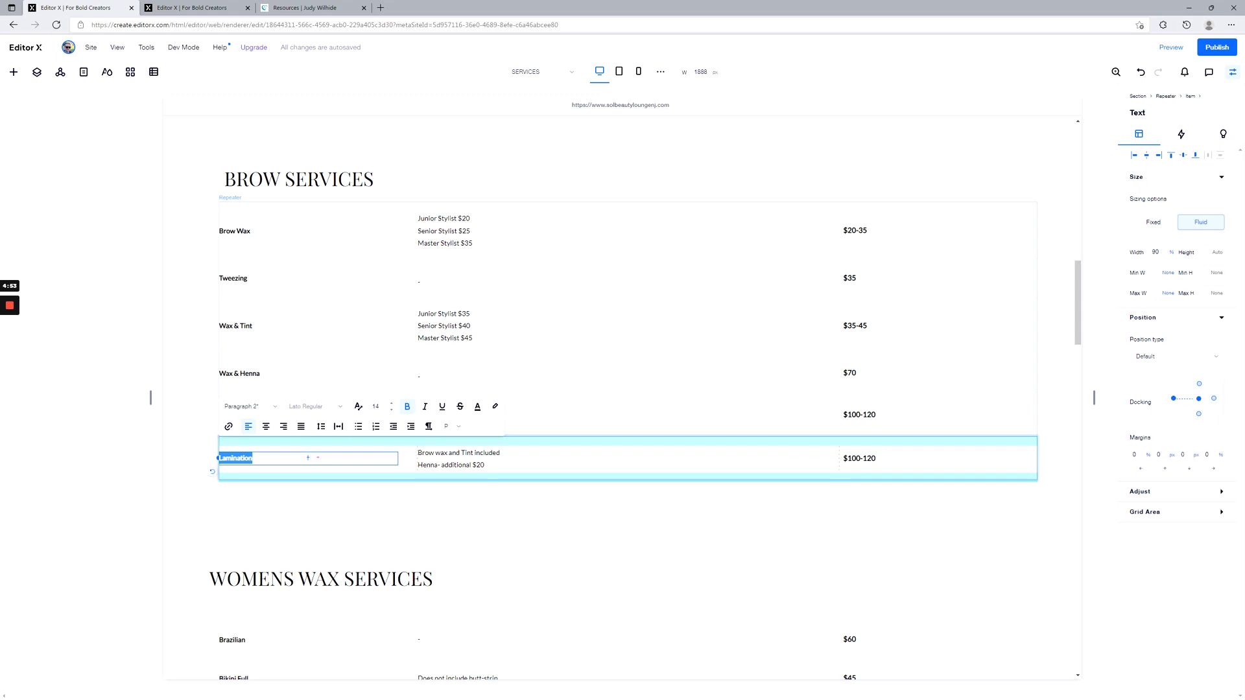
pyautogui.write('ED')
pyautogui.click(459, 458)
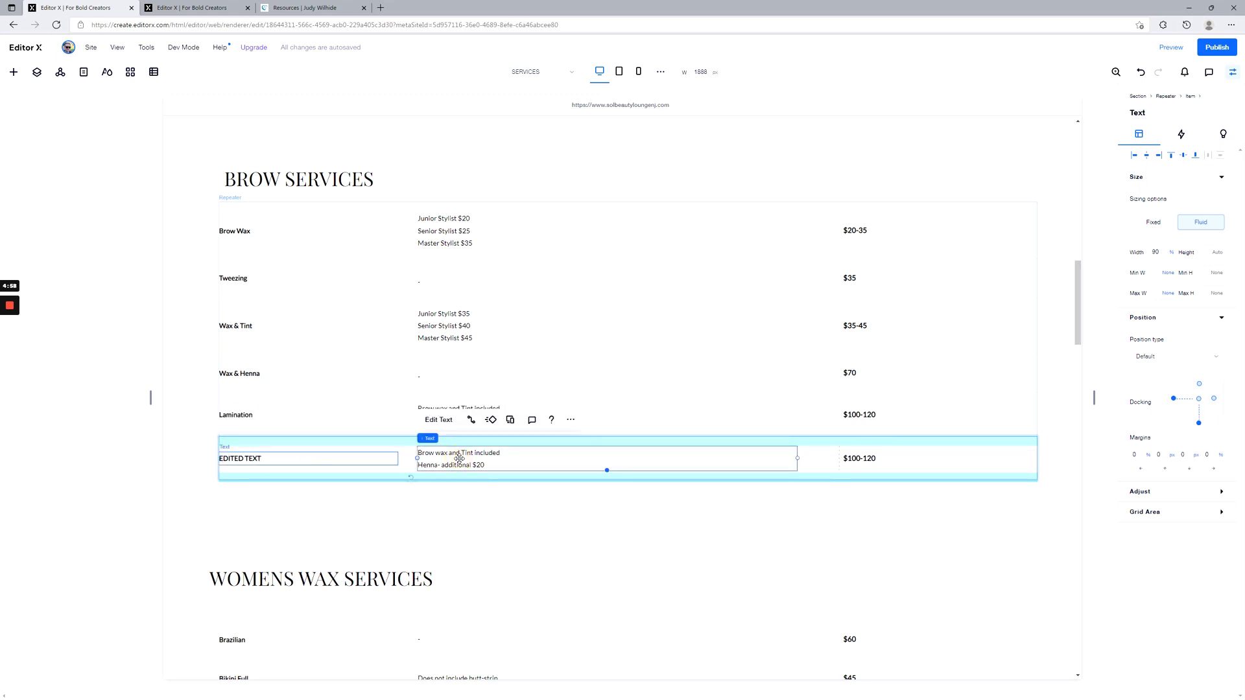
pyautogui.doubleClick(459, 458)
pyautogui.click(503, 452)
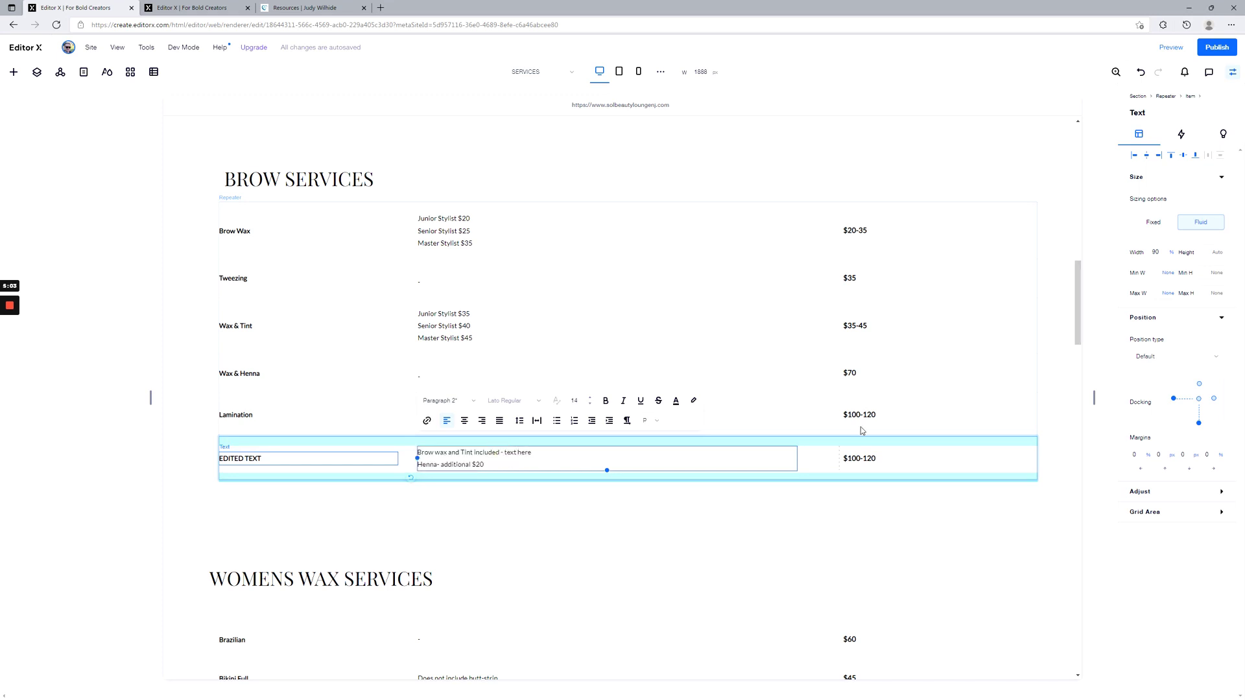
# Trim the copied row's price from $100-120 to $100-
pyautogui.click(861, 459)
pyautogui.doubleClick(861, 459)
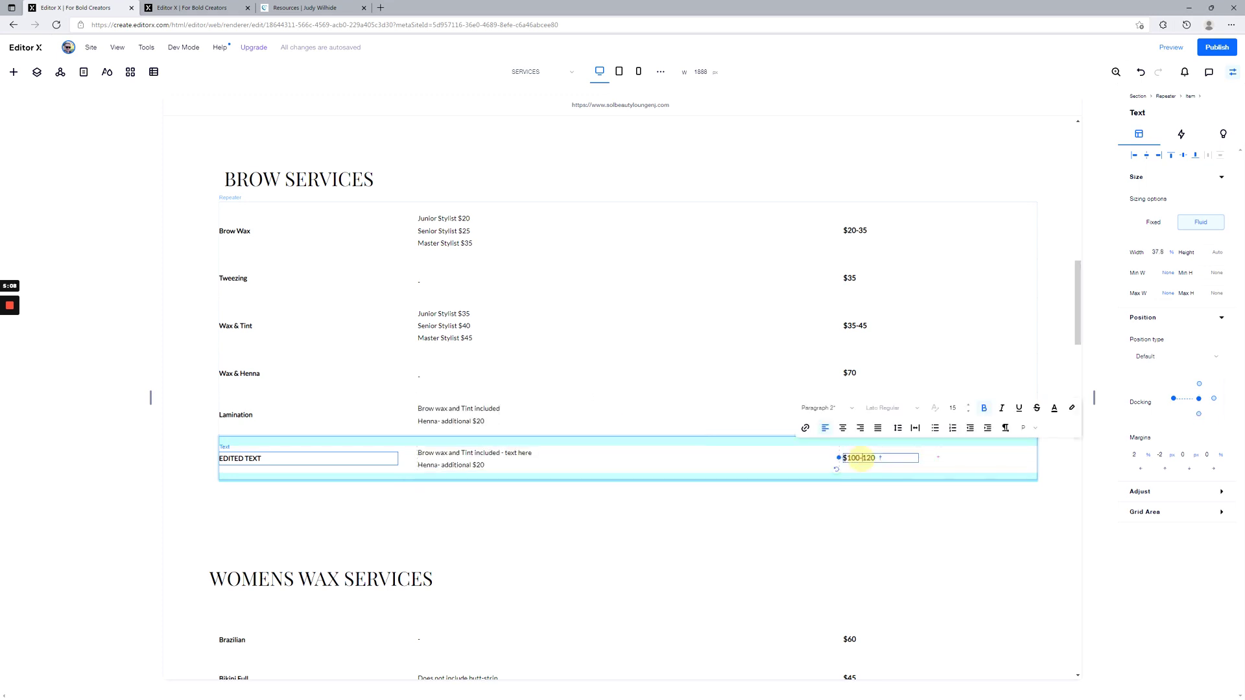
pyautogui.doubleClick(880, 457)
pyautogui.press('BackSpace')
pyautogui.press('BackSpace')
pyautogui.click(1021, 335)
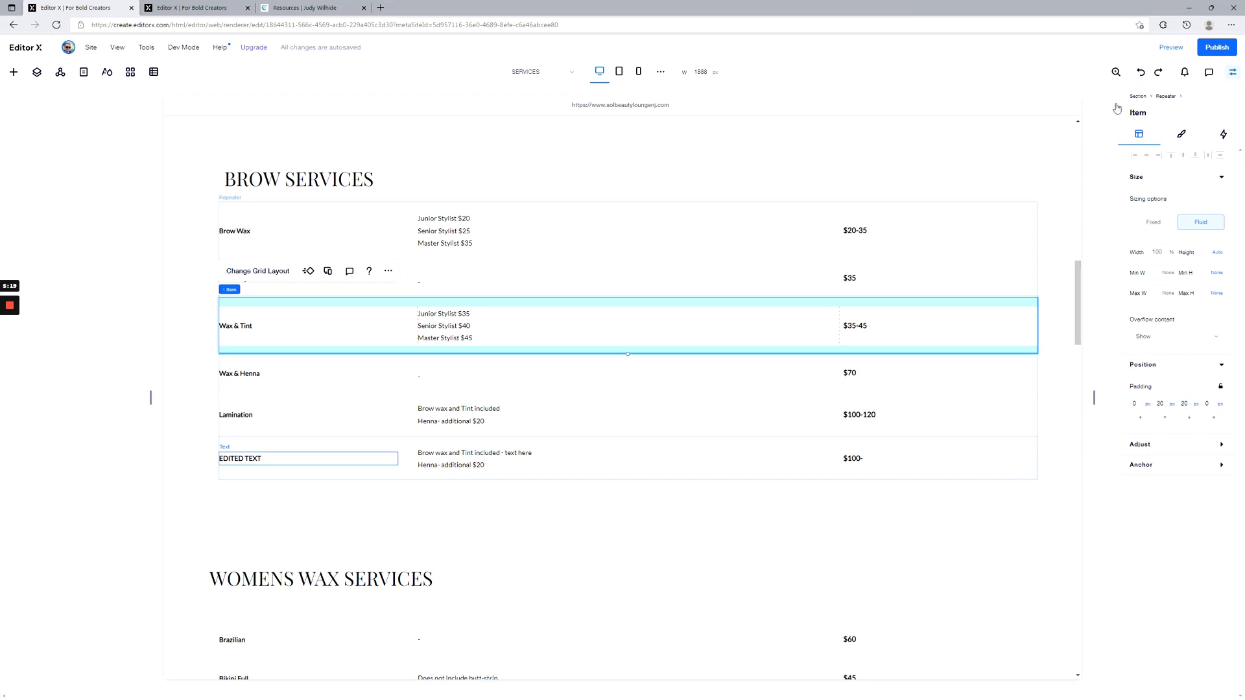
# Undo the last two edits so the price reads $100-120, then reselect the Brow Wax row
pyautogui.click(1140, 73)
pyautogui.click(1141, 73)
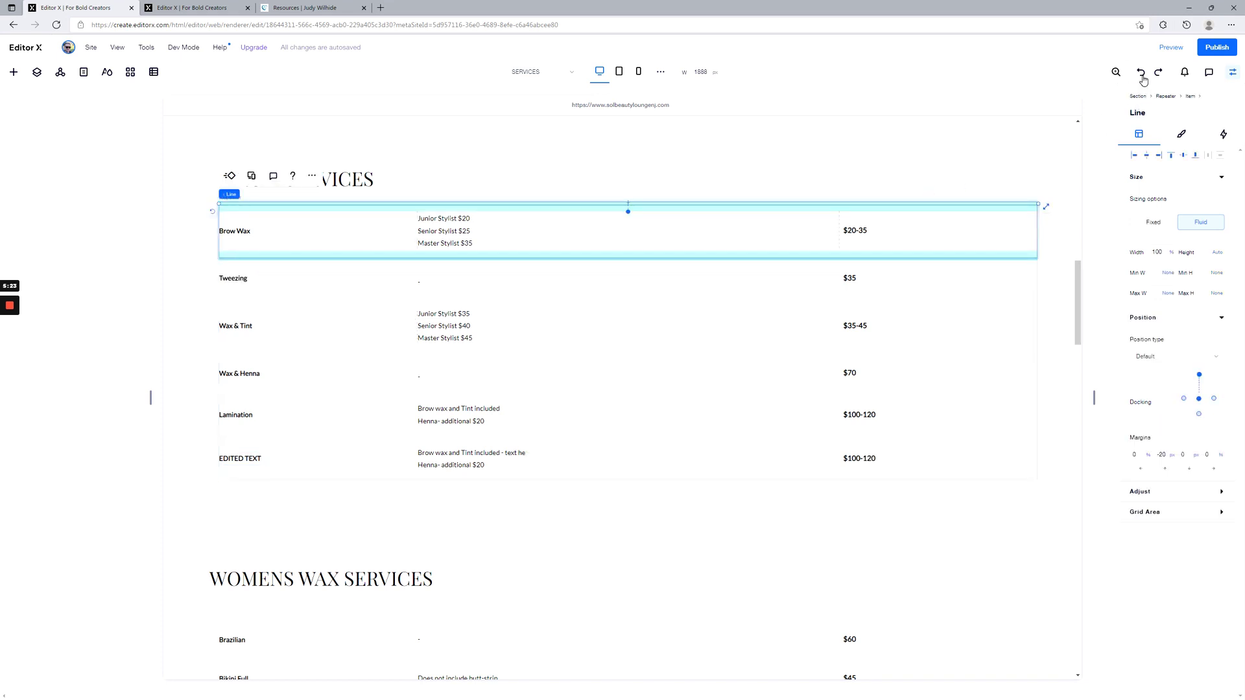
pyautogui.click(195, 8)
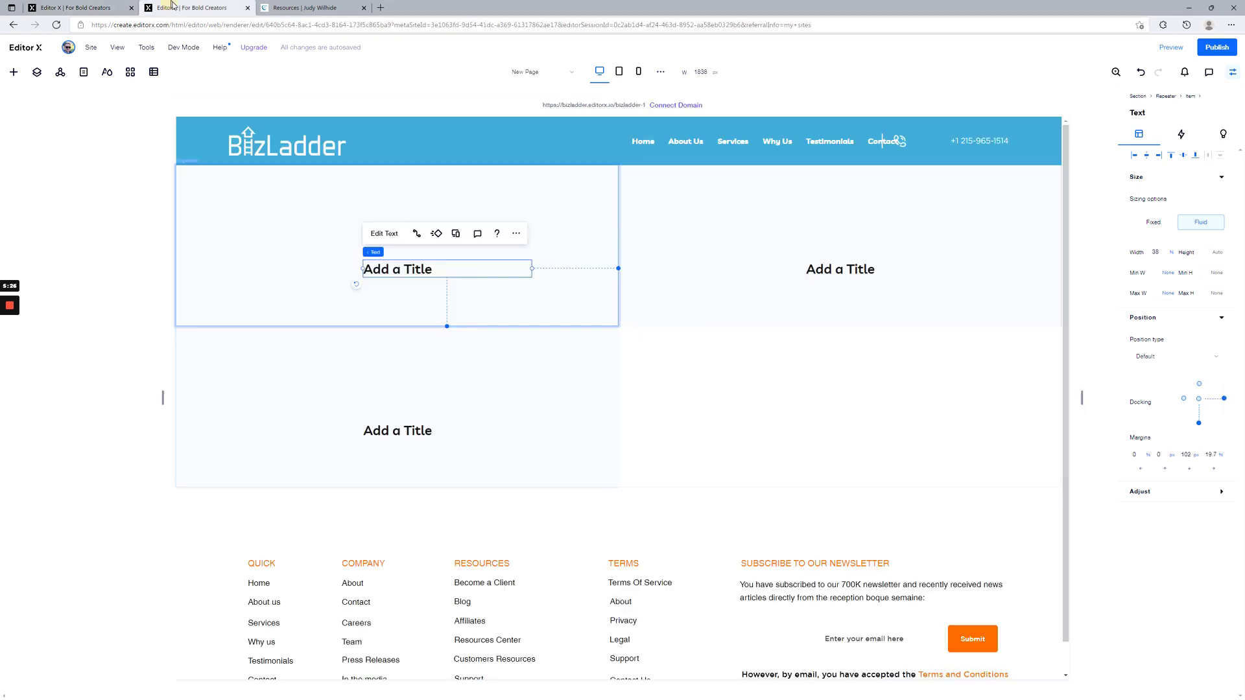
pyautogui.click(79, 8)
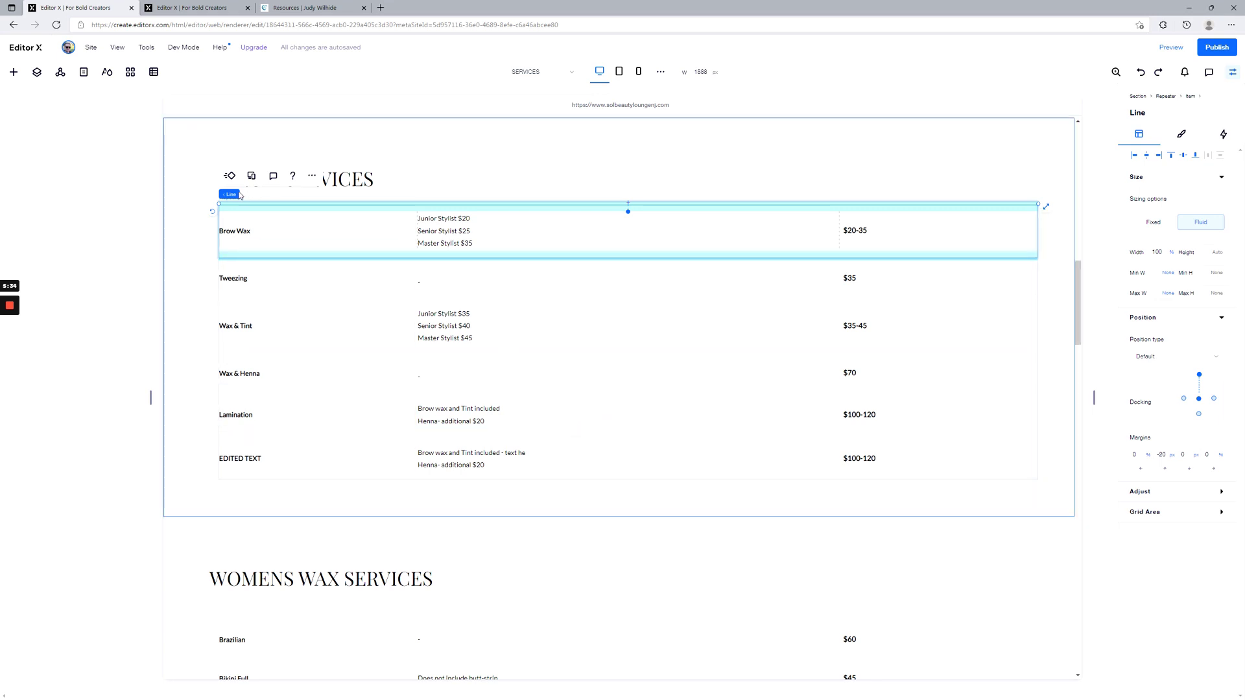
pyautogui.click(260, 195)
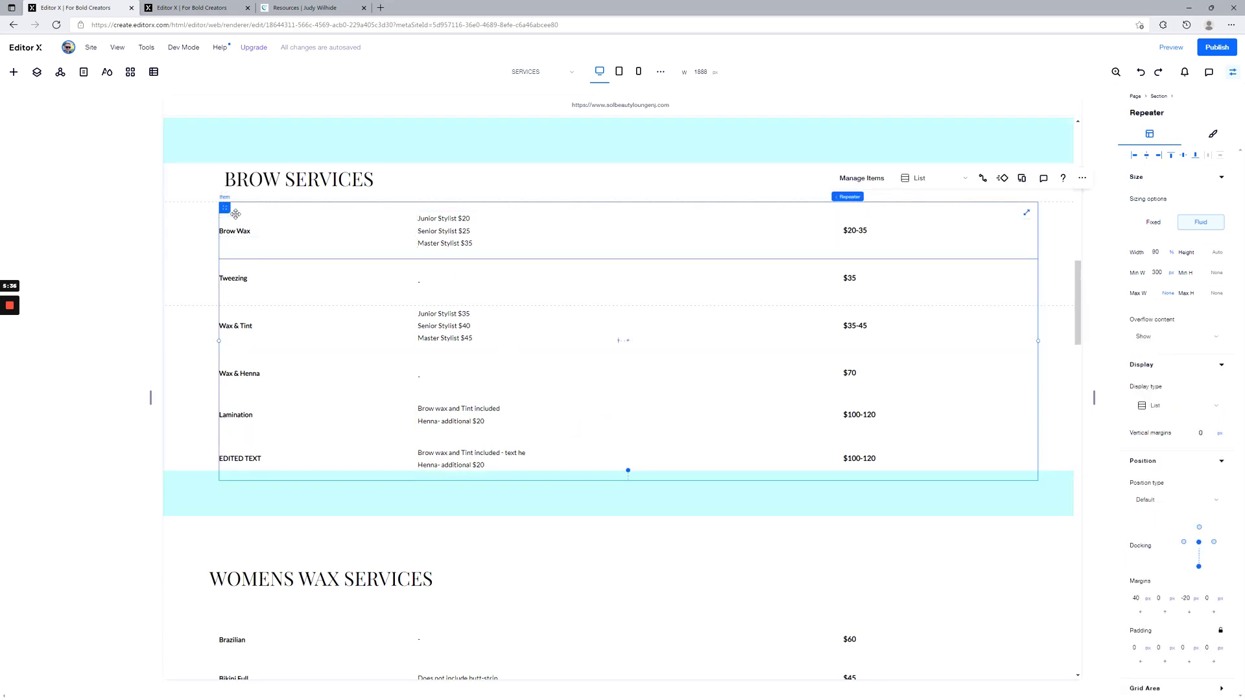
pyautogui.click(245, 215)
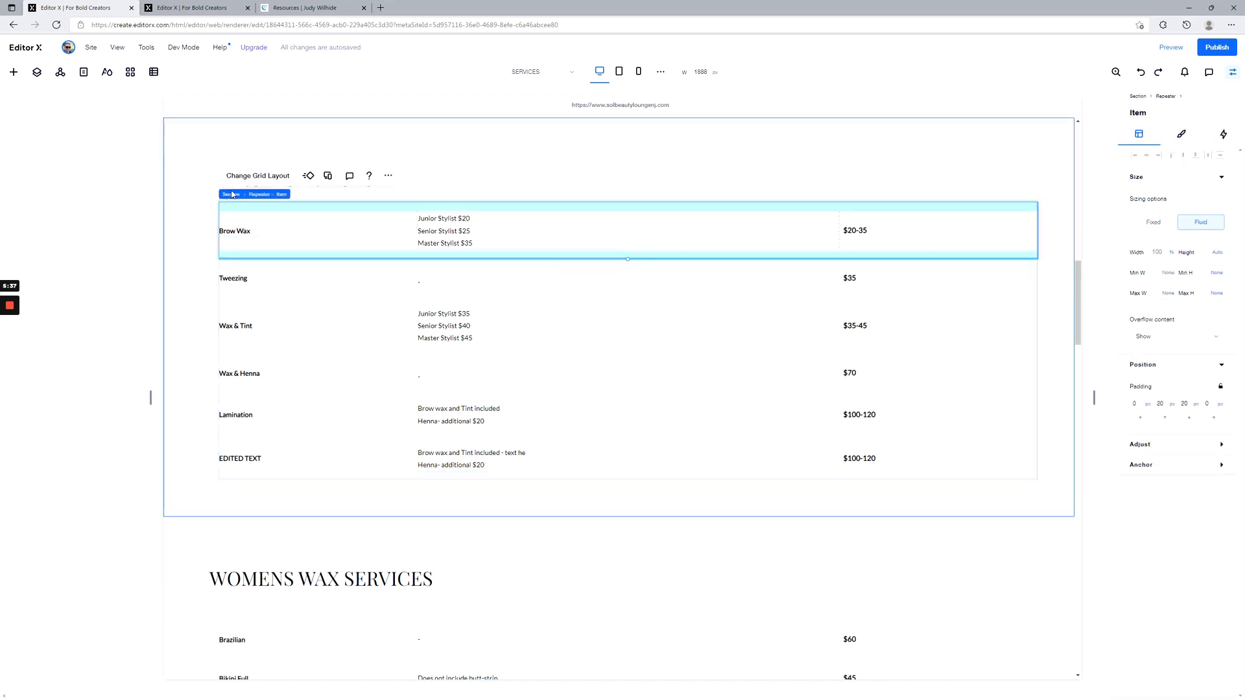
# Delete item 6, the EDITED TEXT row, from the Brow Services repeater's Manage Items list
pyautogui.click(259, 195)
pyautogui.click(253, 188)
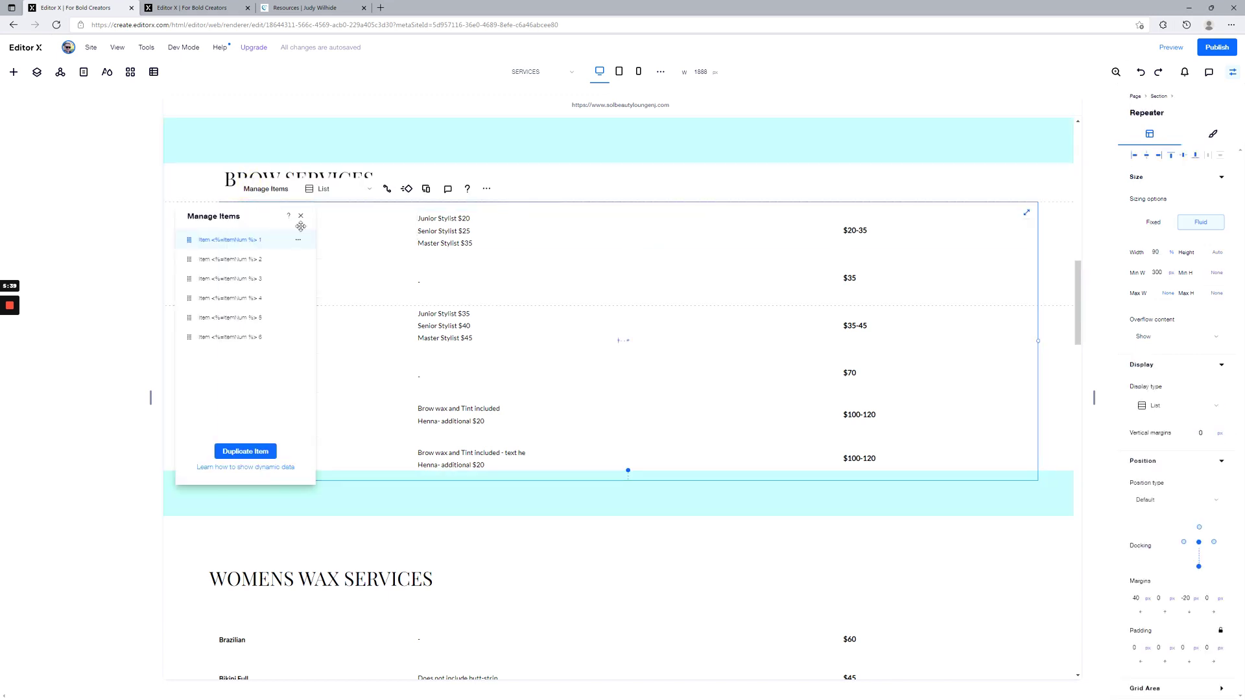
pyautogui.click(299, 338)
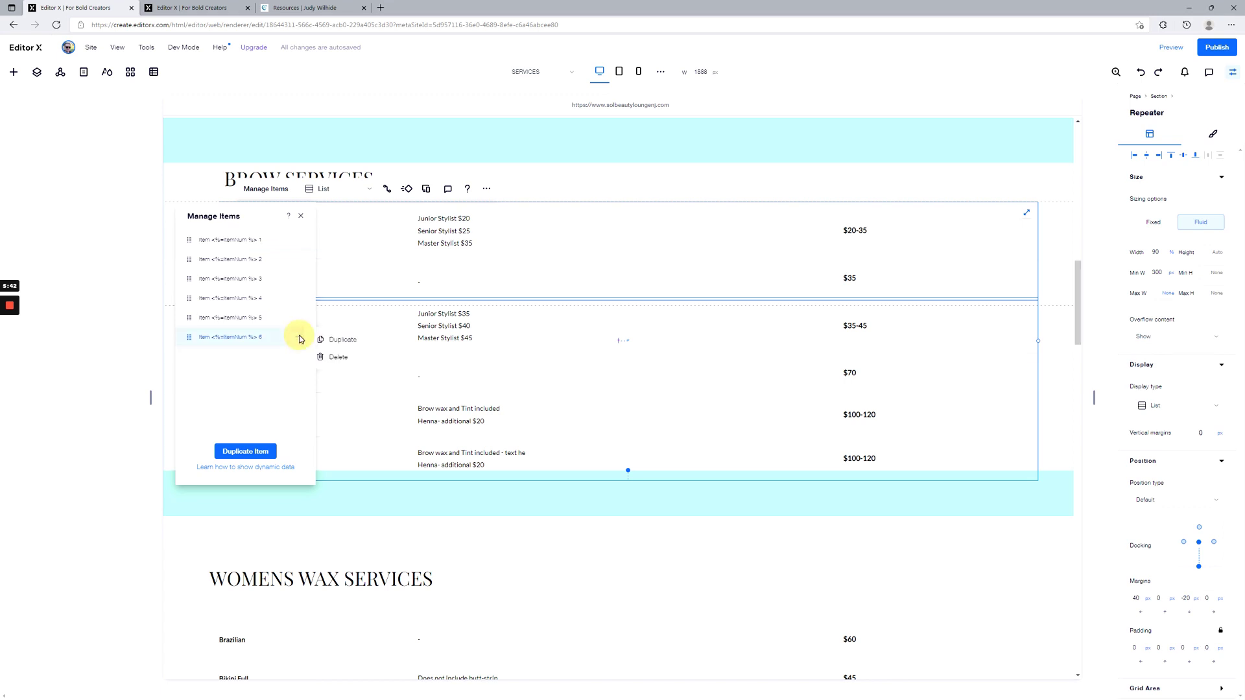
pyautogui.click(328, 356)
pyautogui.click(301, 216)
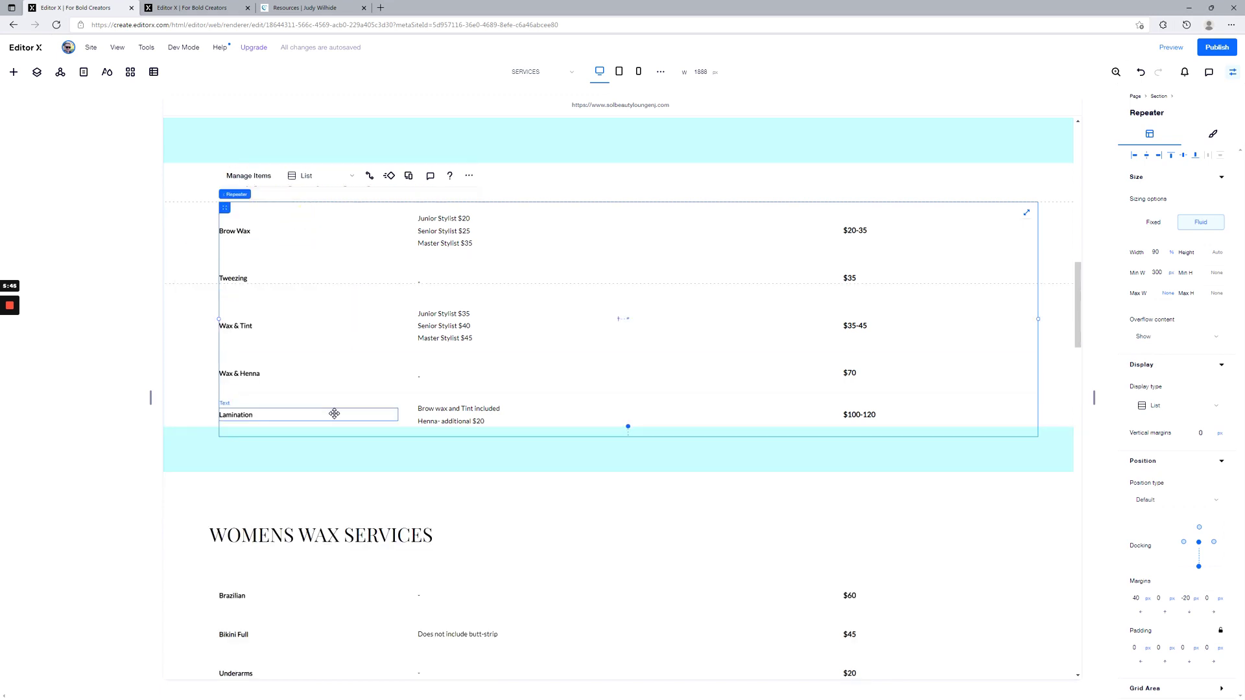